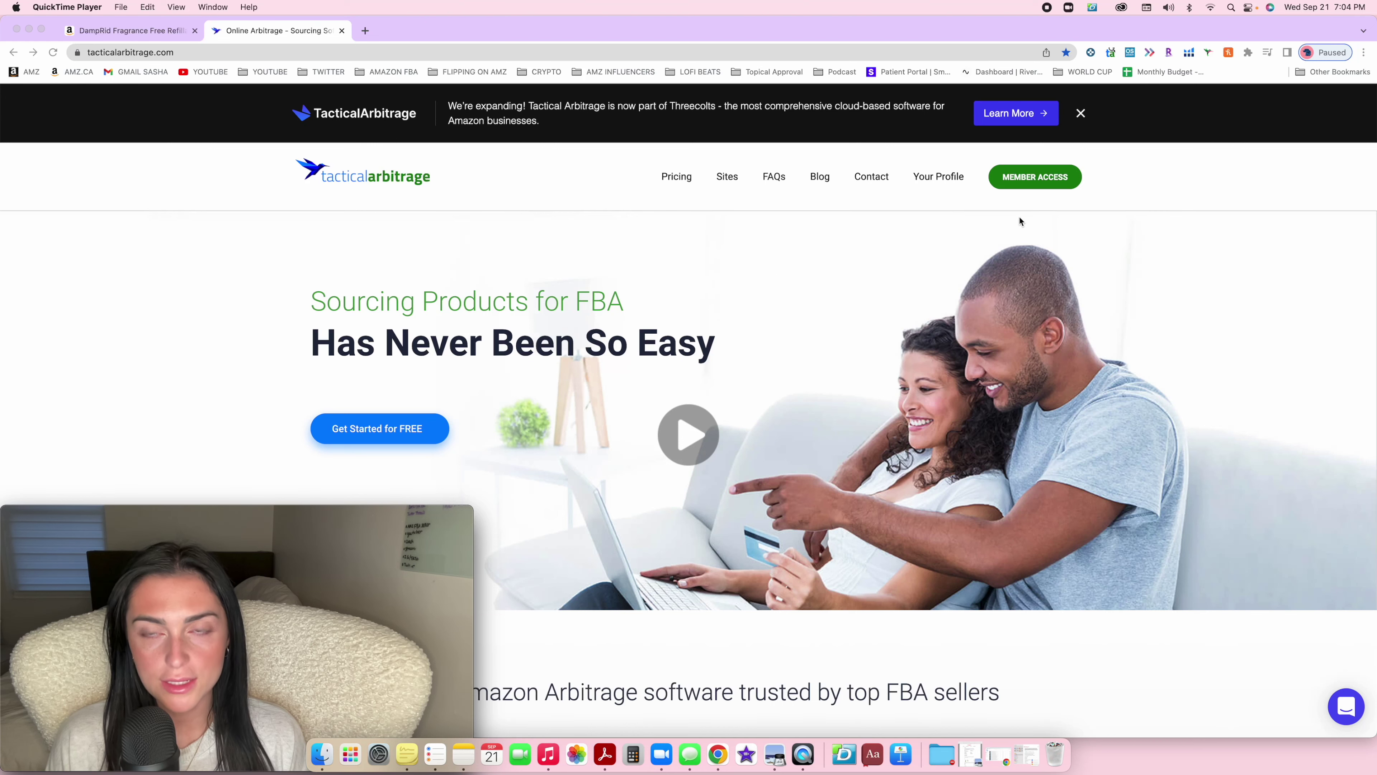
# Enter the member area from the homepage and go to the Product Search page
pyautogui.click(1030, 179)
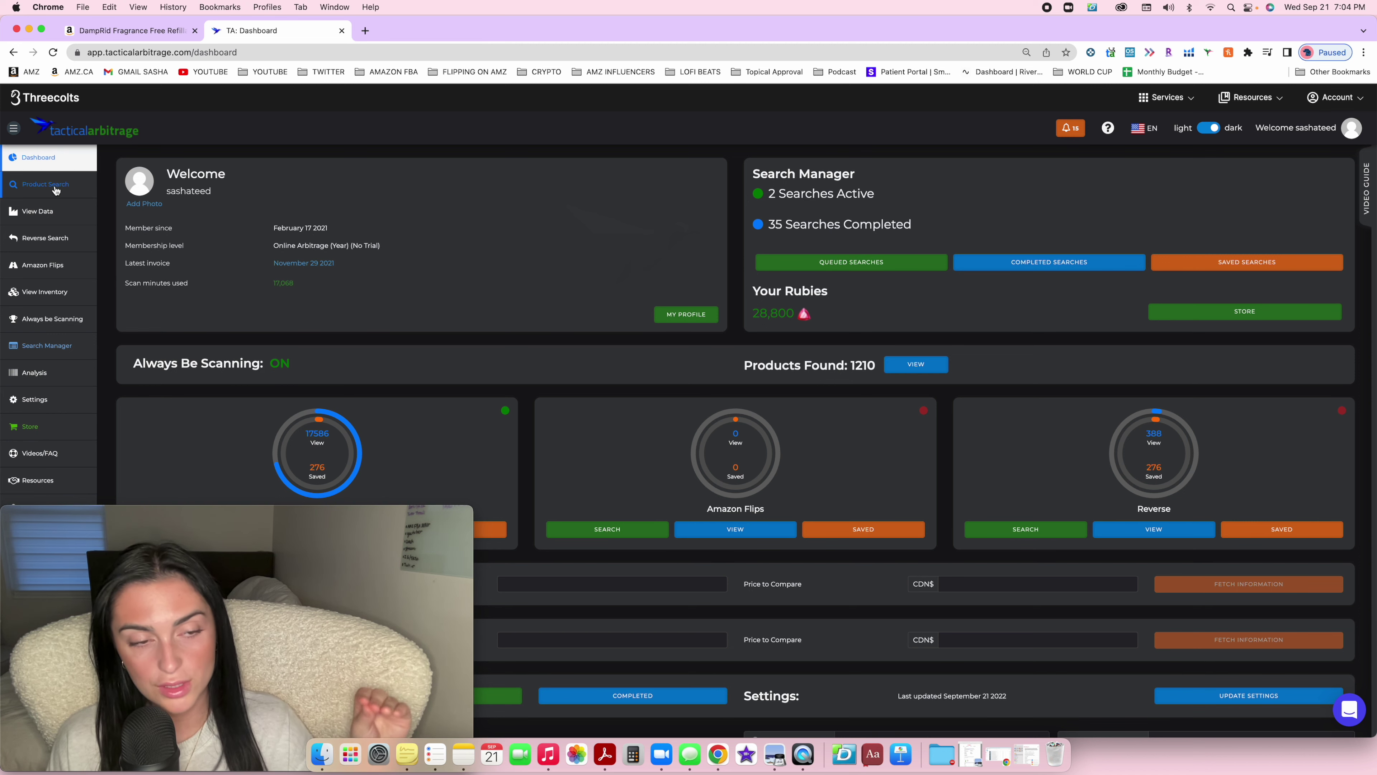
pyautogui.click(54, 185)
# Delete the current Easy Bulk list, browse the website options unchanged, and switch to Reverse Search
pyautogui.click(629, 500)
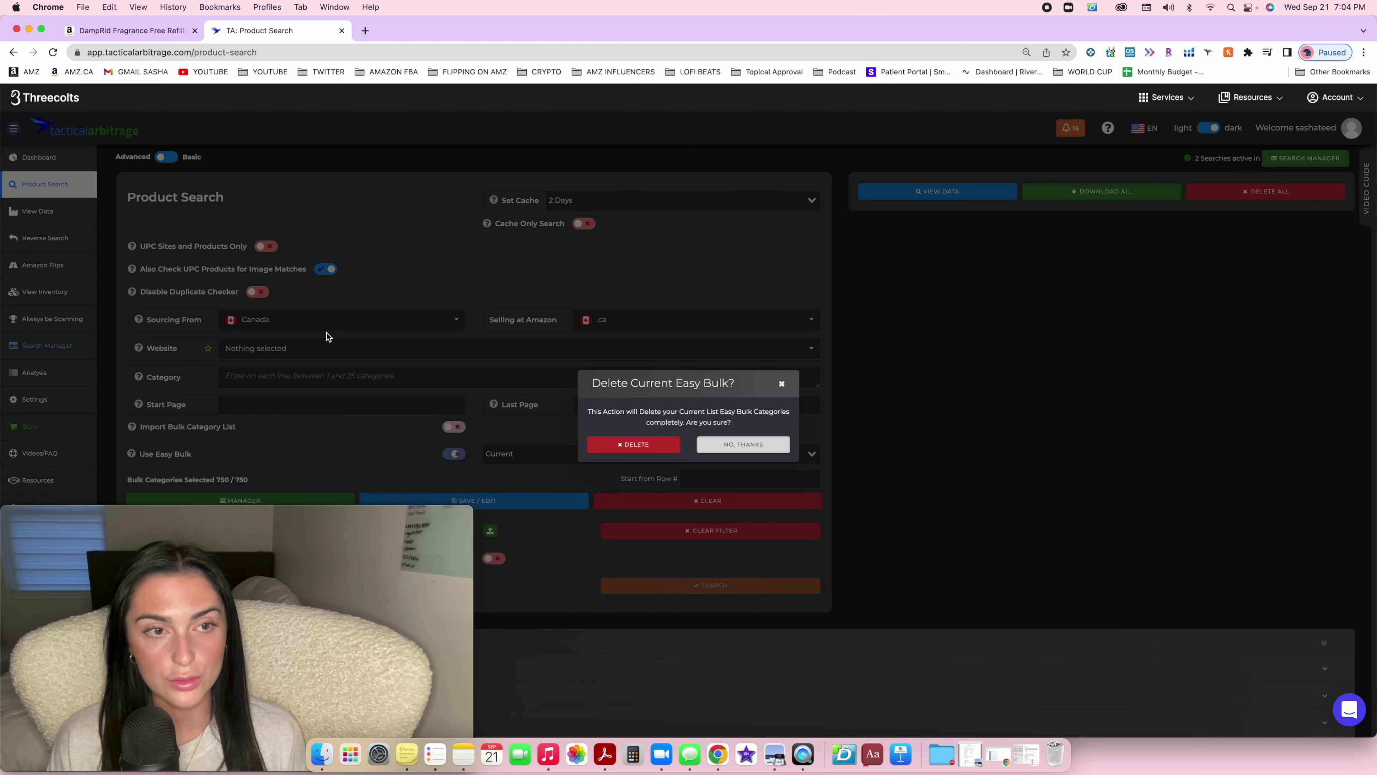
pyautogui.click(621, 451)
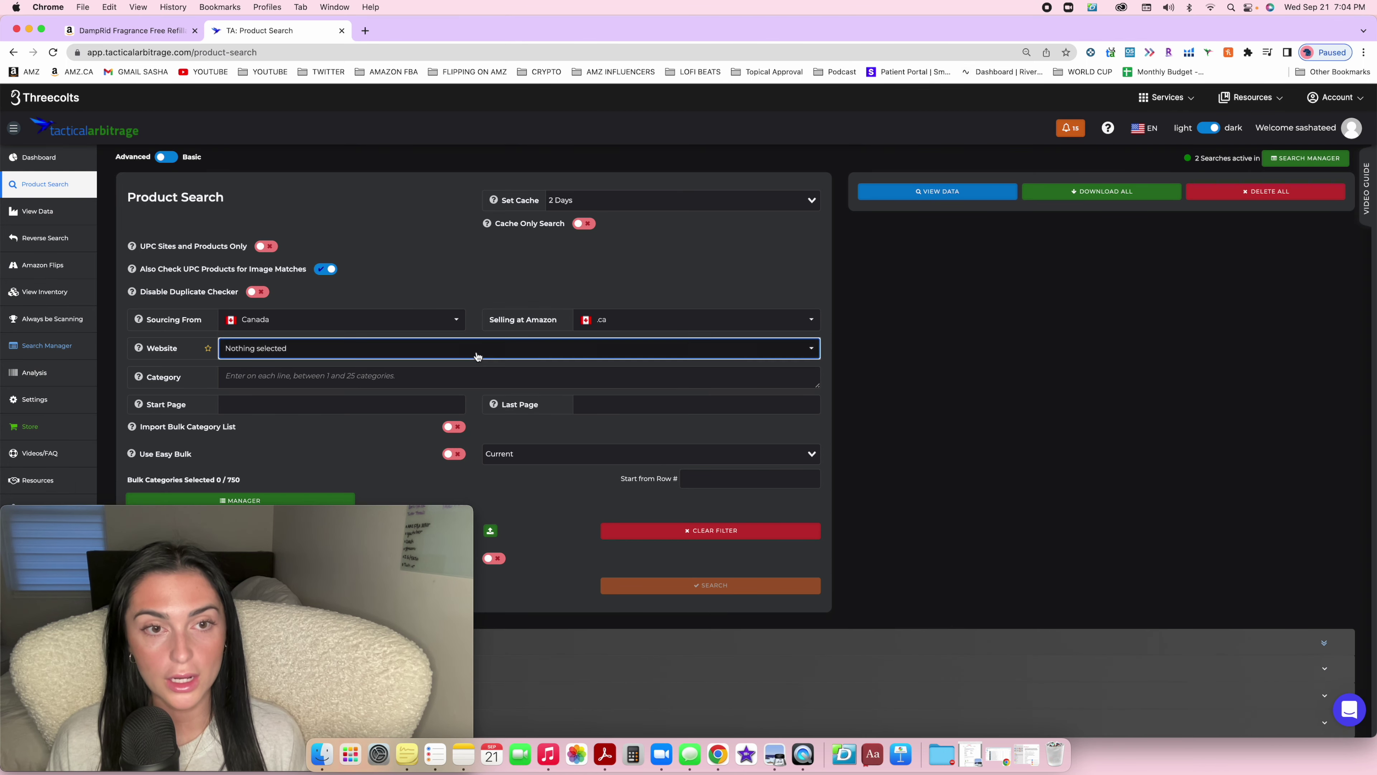
pyautogui.click(488, 358)
pyautogui.moveTo(236, 637); pyautogui.dragTo(1133, 603)
pyautogui.scroll(-10, 281, 525)
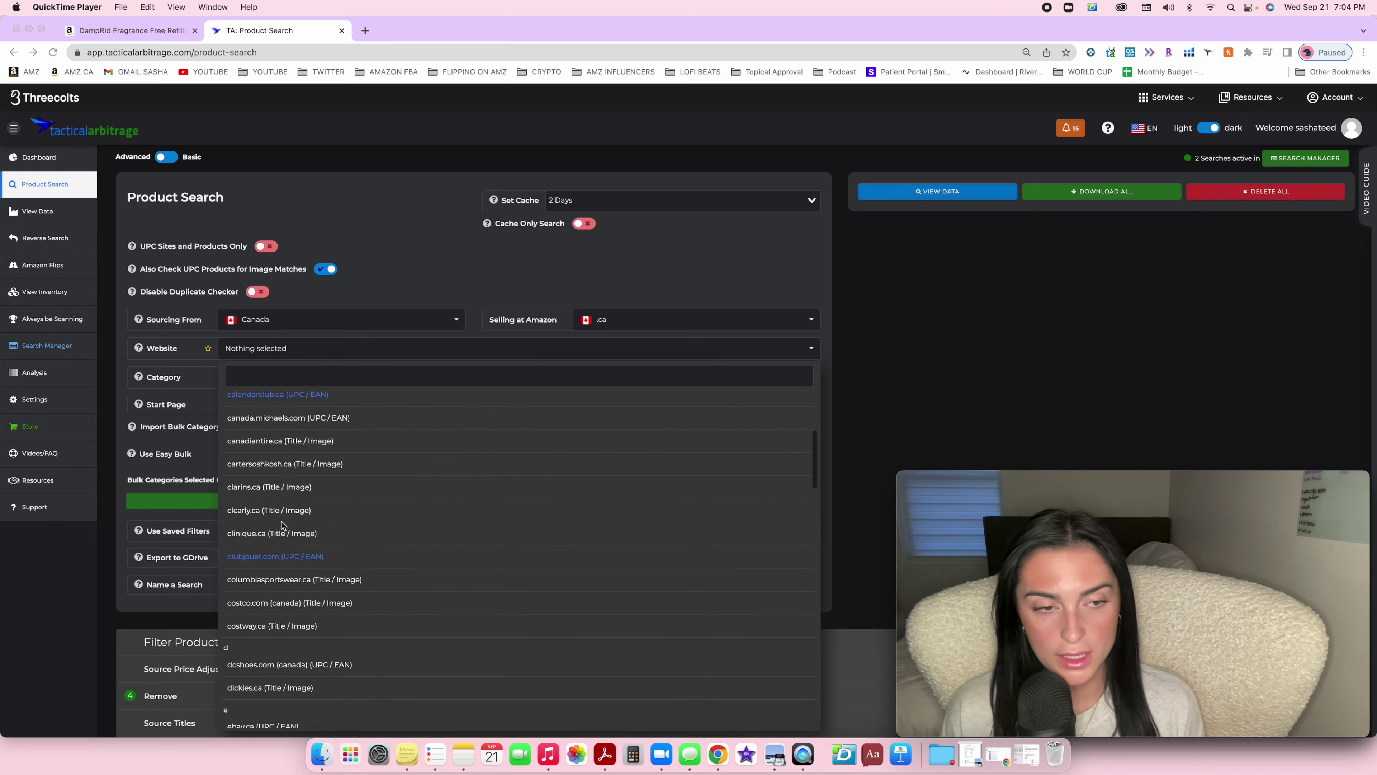
pyautogui.scroll(-4, 282, 525)
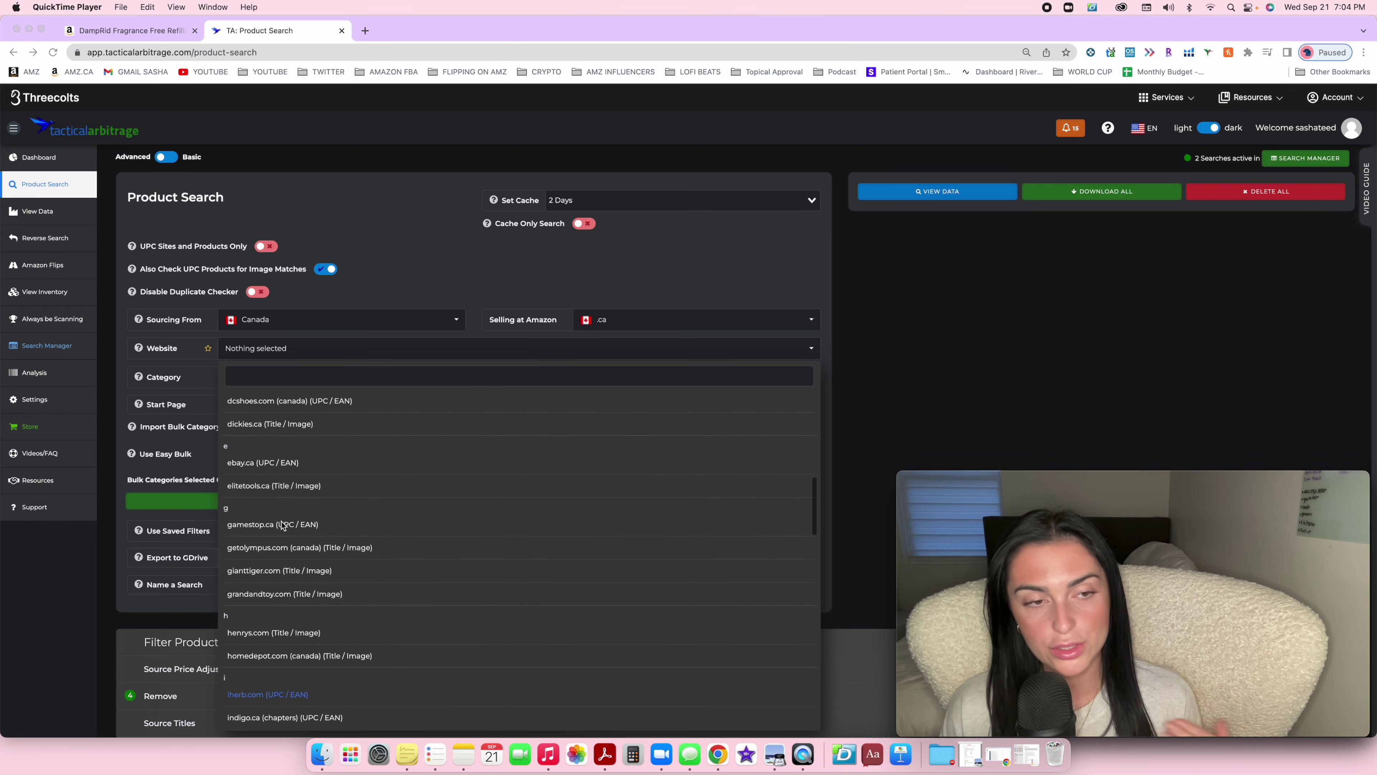
pyautogui.scroll(-5, 285, 567)
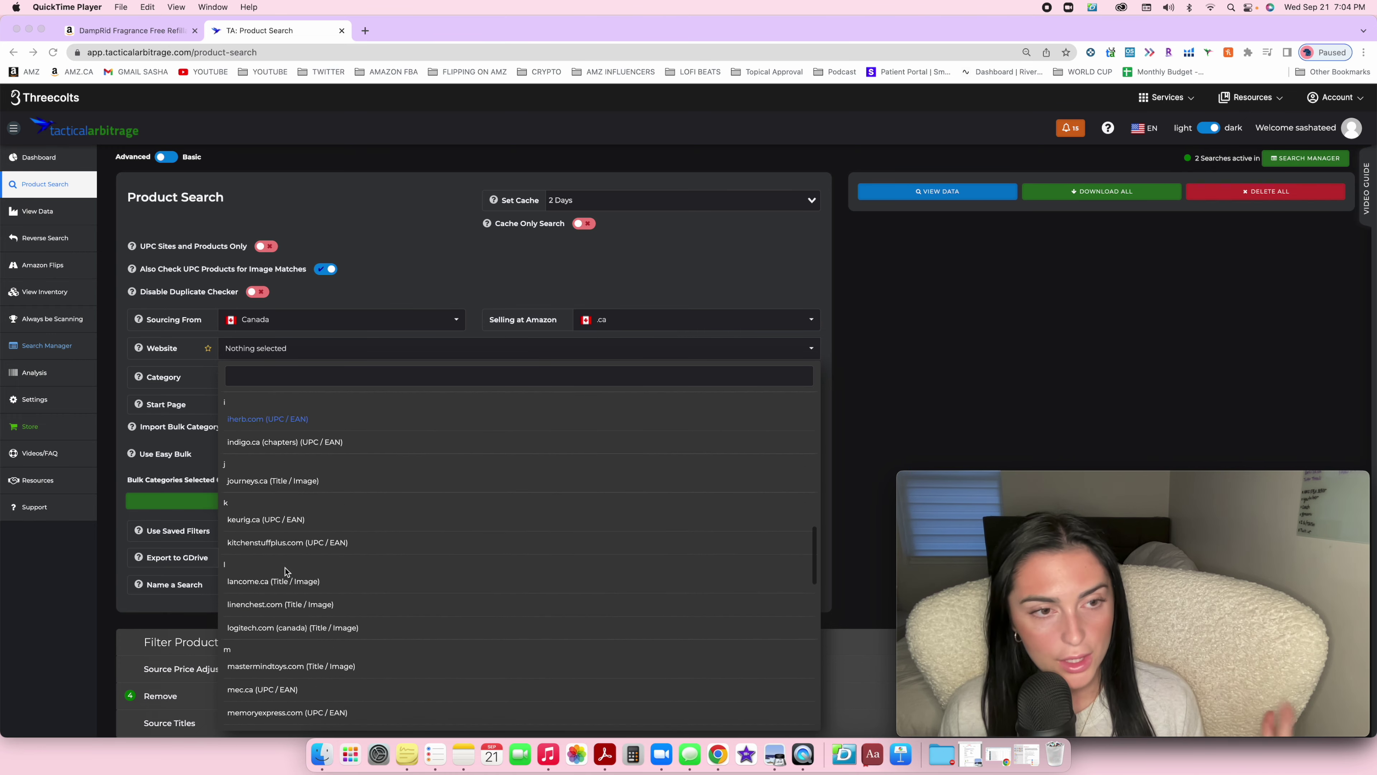
pyautogui.click(383, 263)
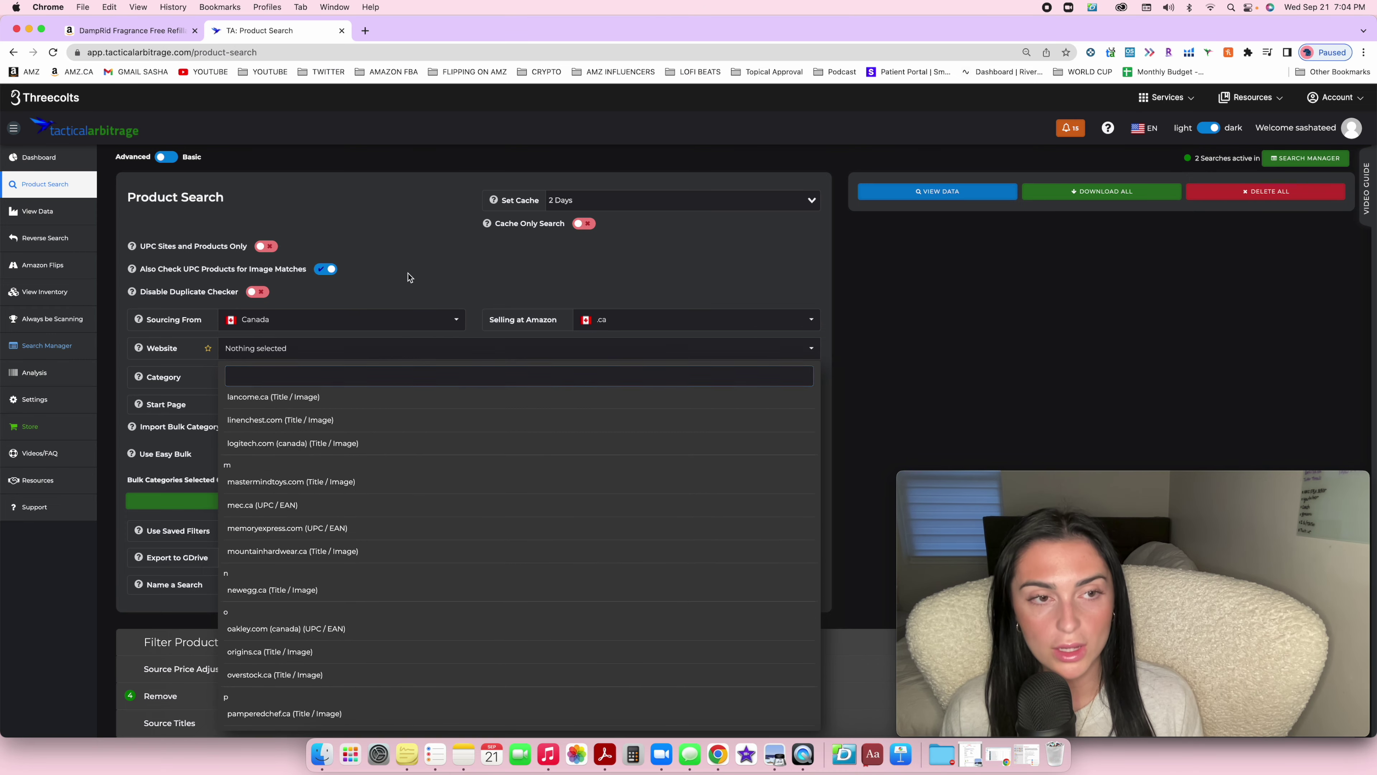
pyautogui.click(834, 316)
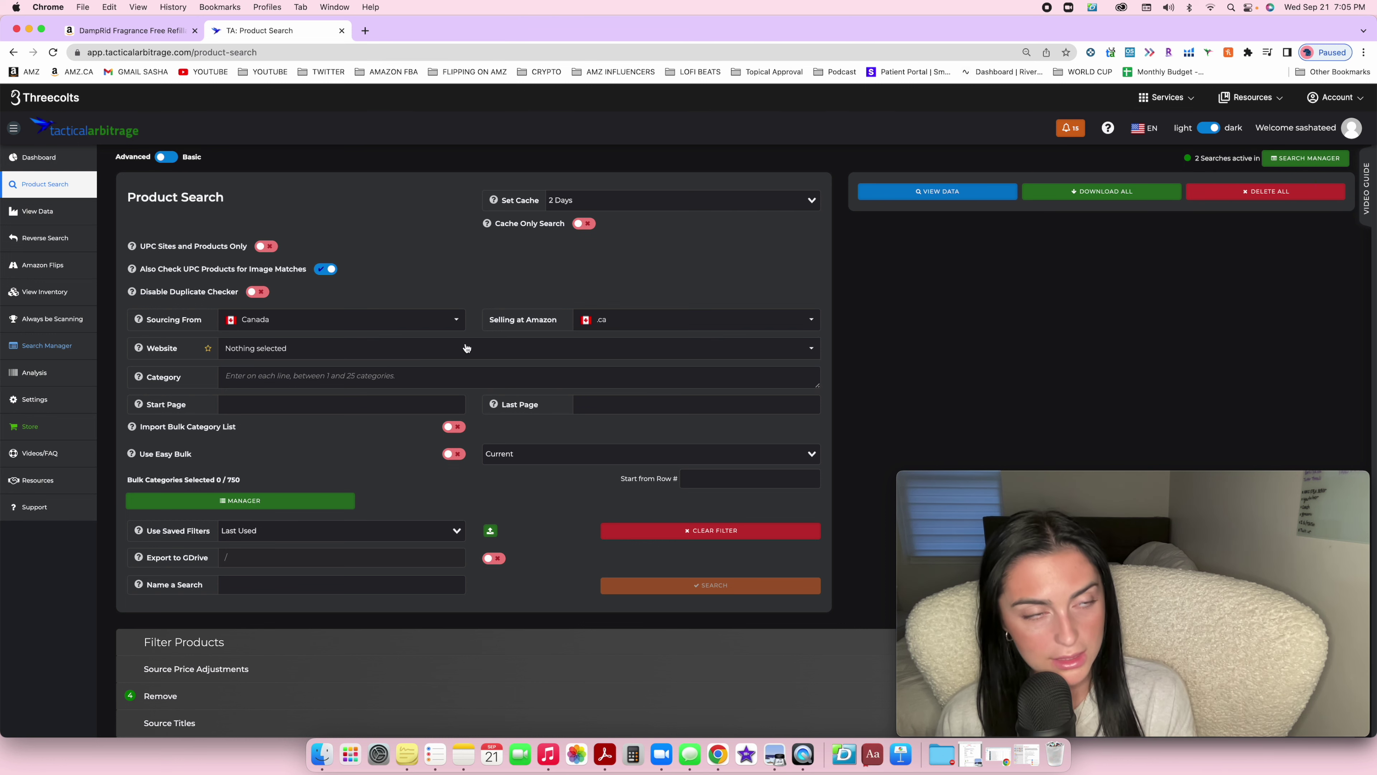
pyautogui.click(35, 241)
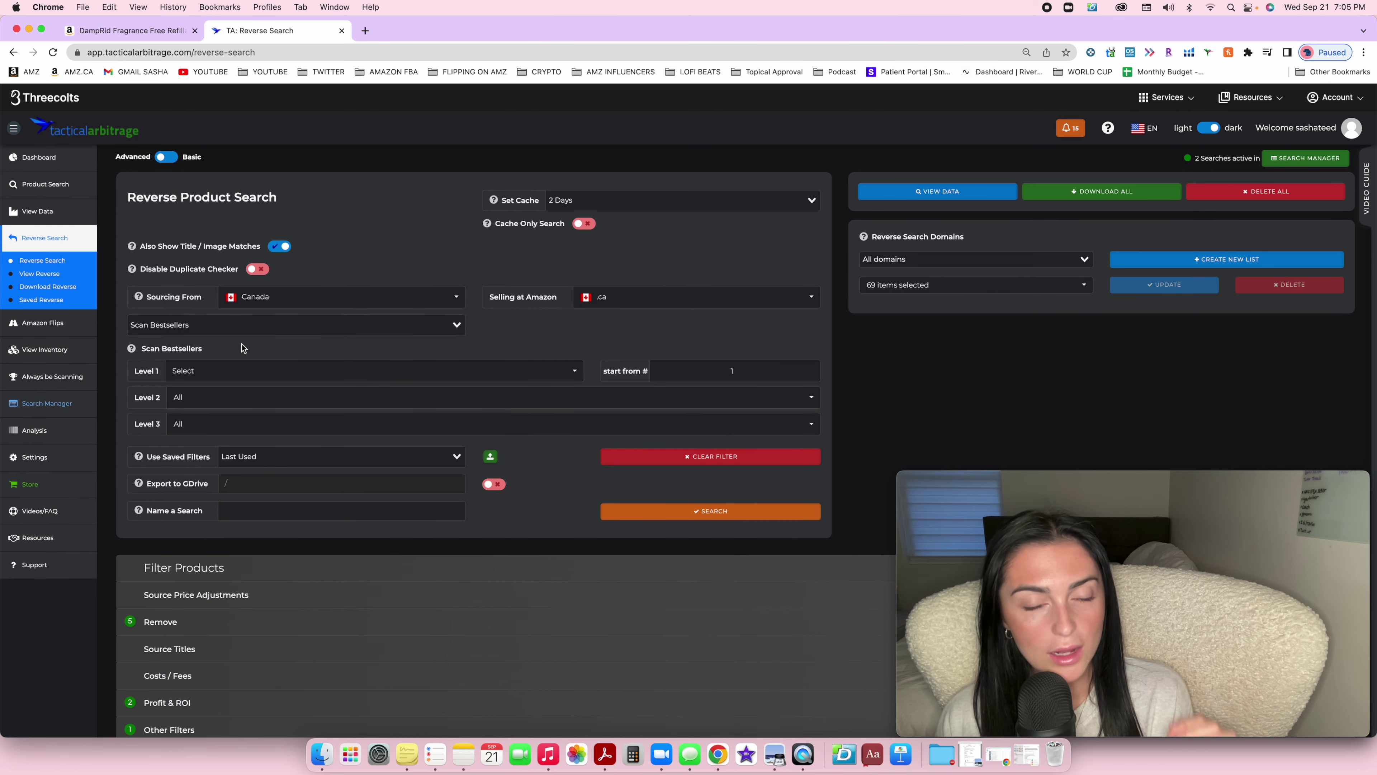
# Choose Scan Bestsellers, with Canada as the source country and Amazon .ca as the marketplace
pyautogui.click(256, 325)
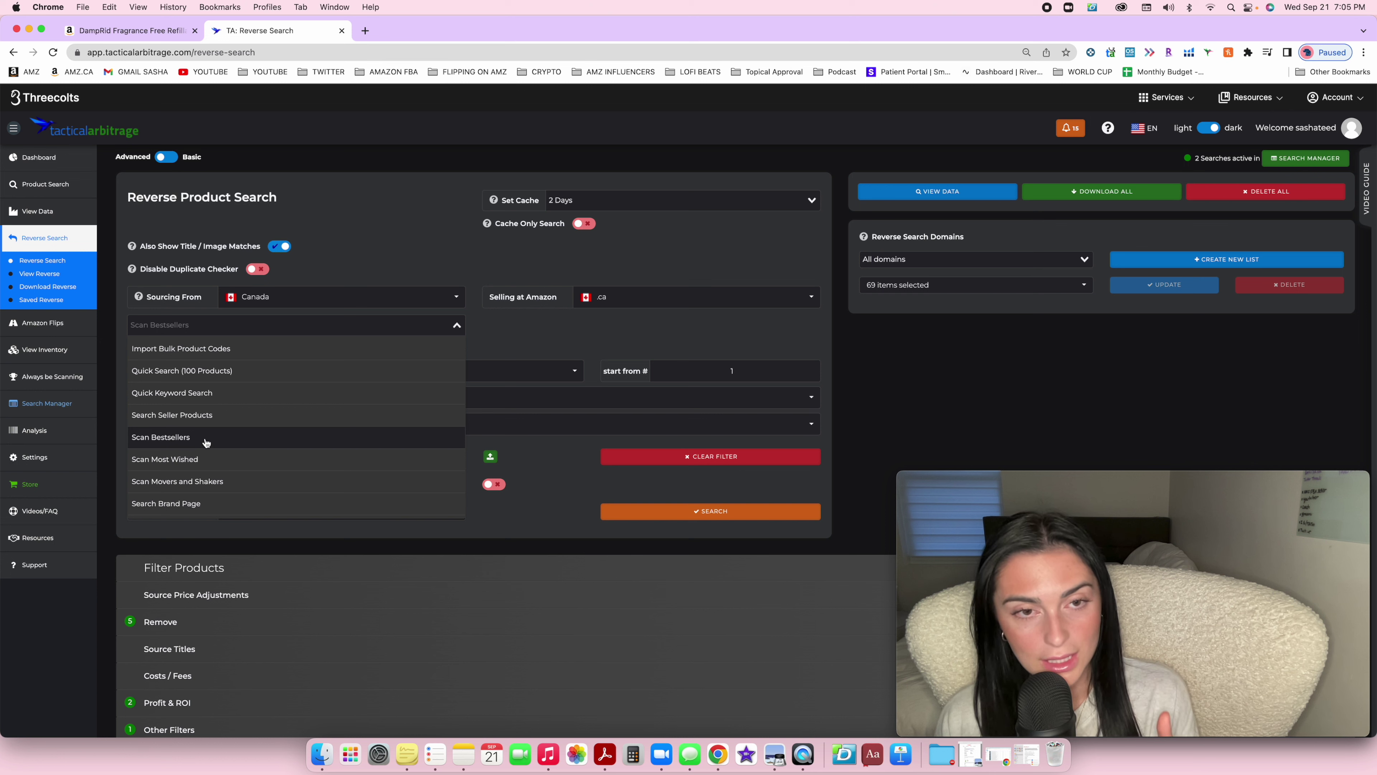
pyautogui.click(549, 337)
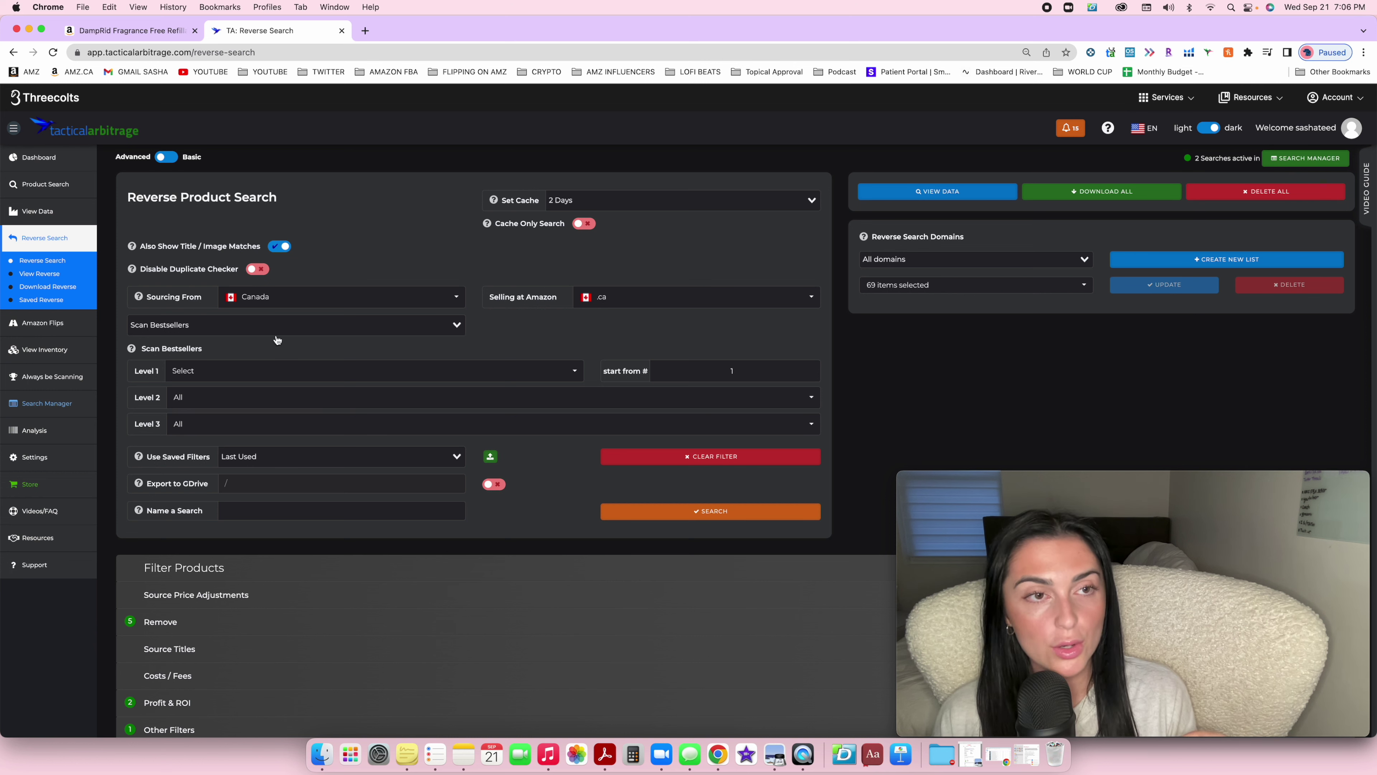
pyautogui.click(284, 302)
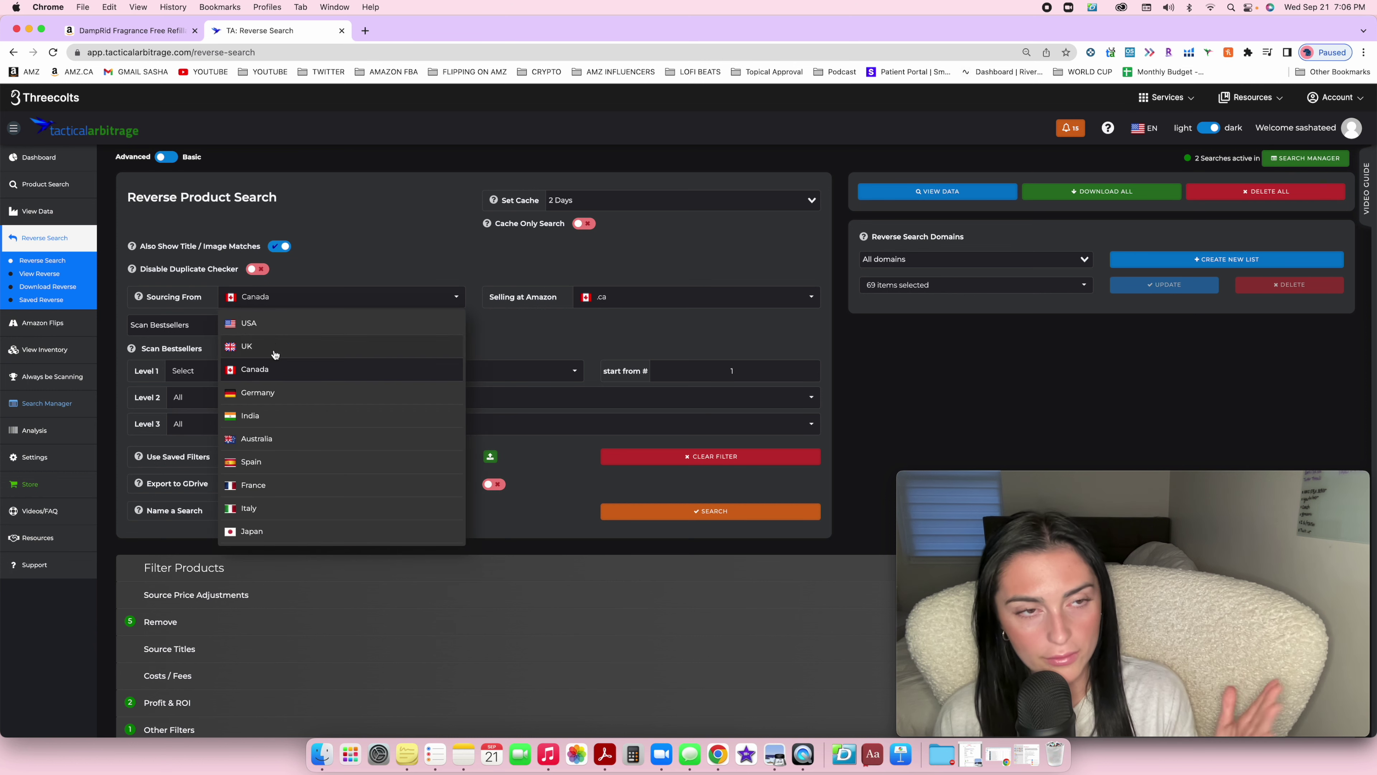
pyautogui.click(259, 383)
pyautogui.click(698, 293)
pyautogui.click(616, 358)
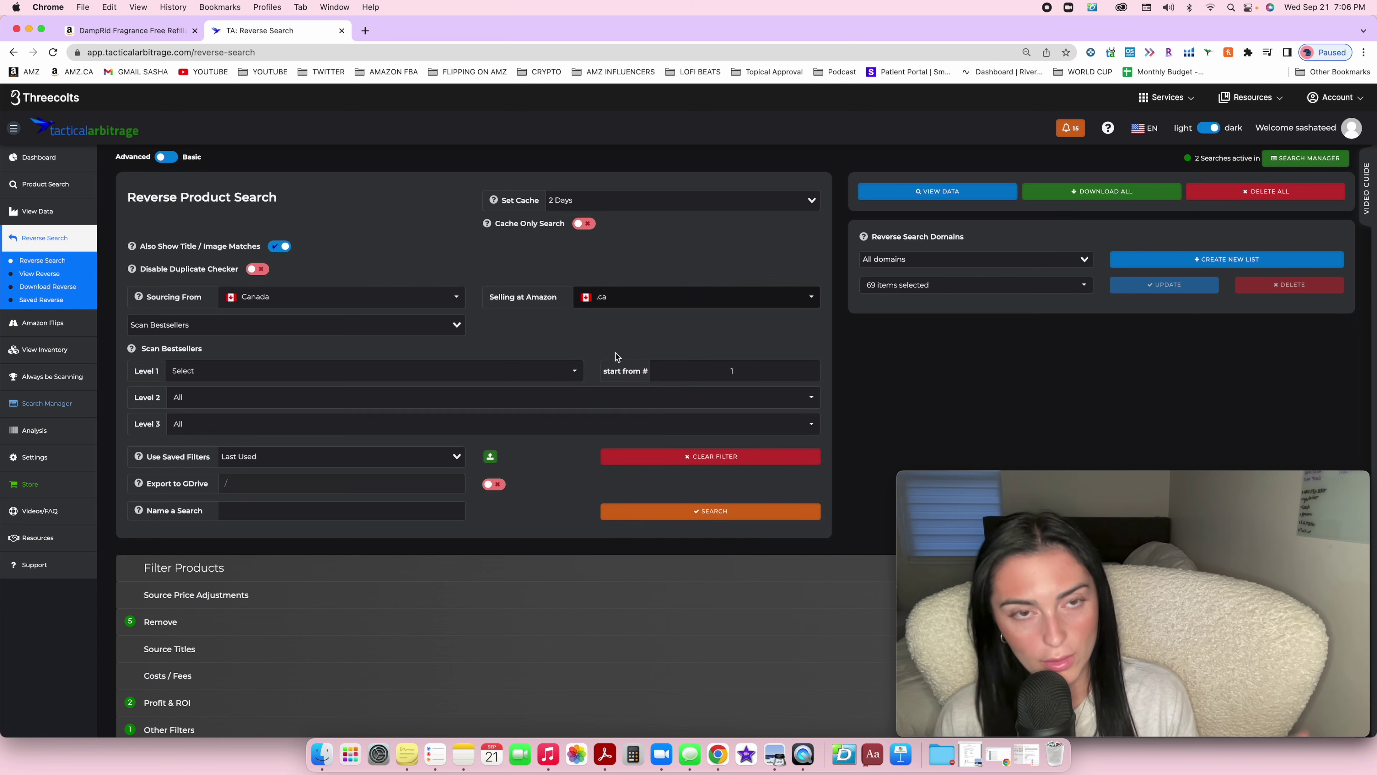
# Double-check that the search type stays on Scan Bestsellers
pyautogui.click(319, 325)
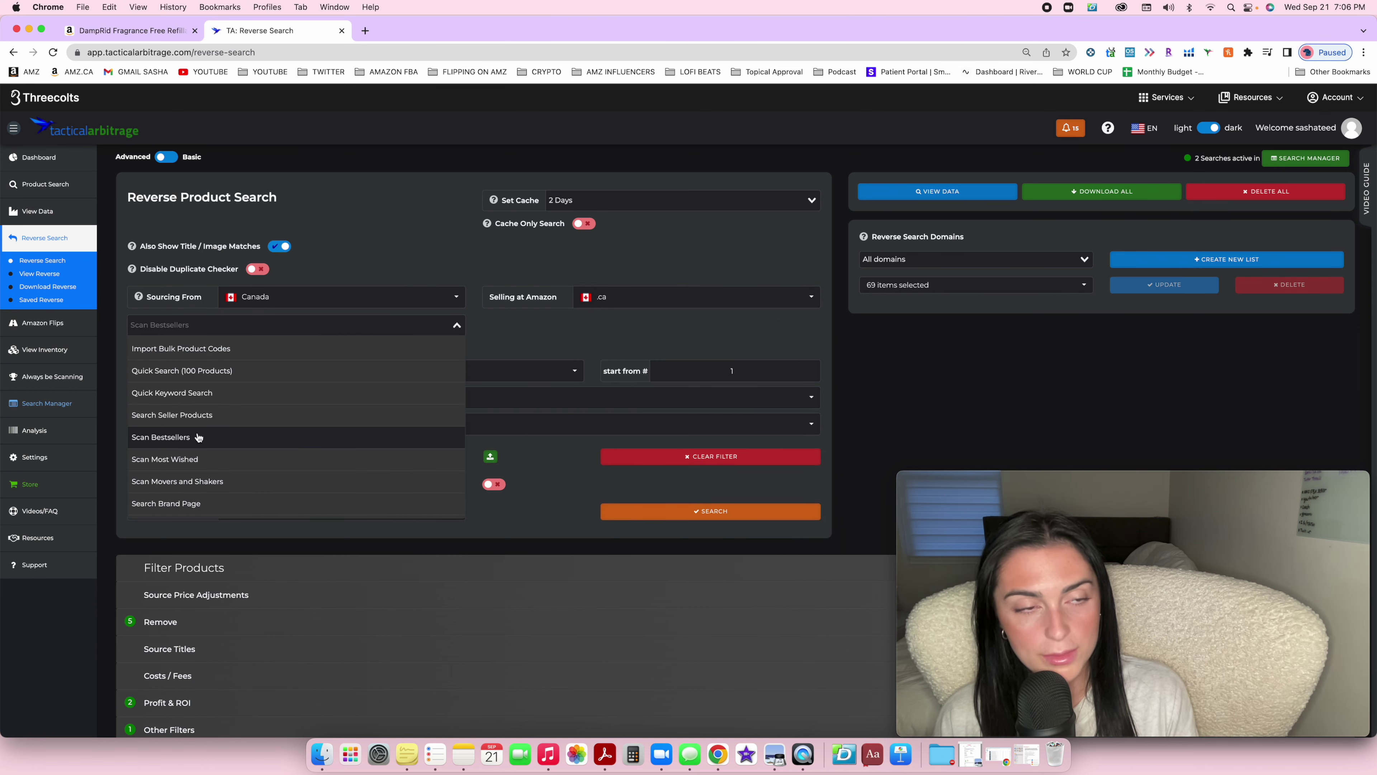
pyautogui.click(184, 439)
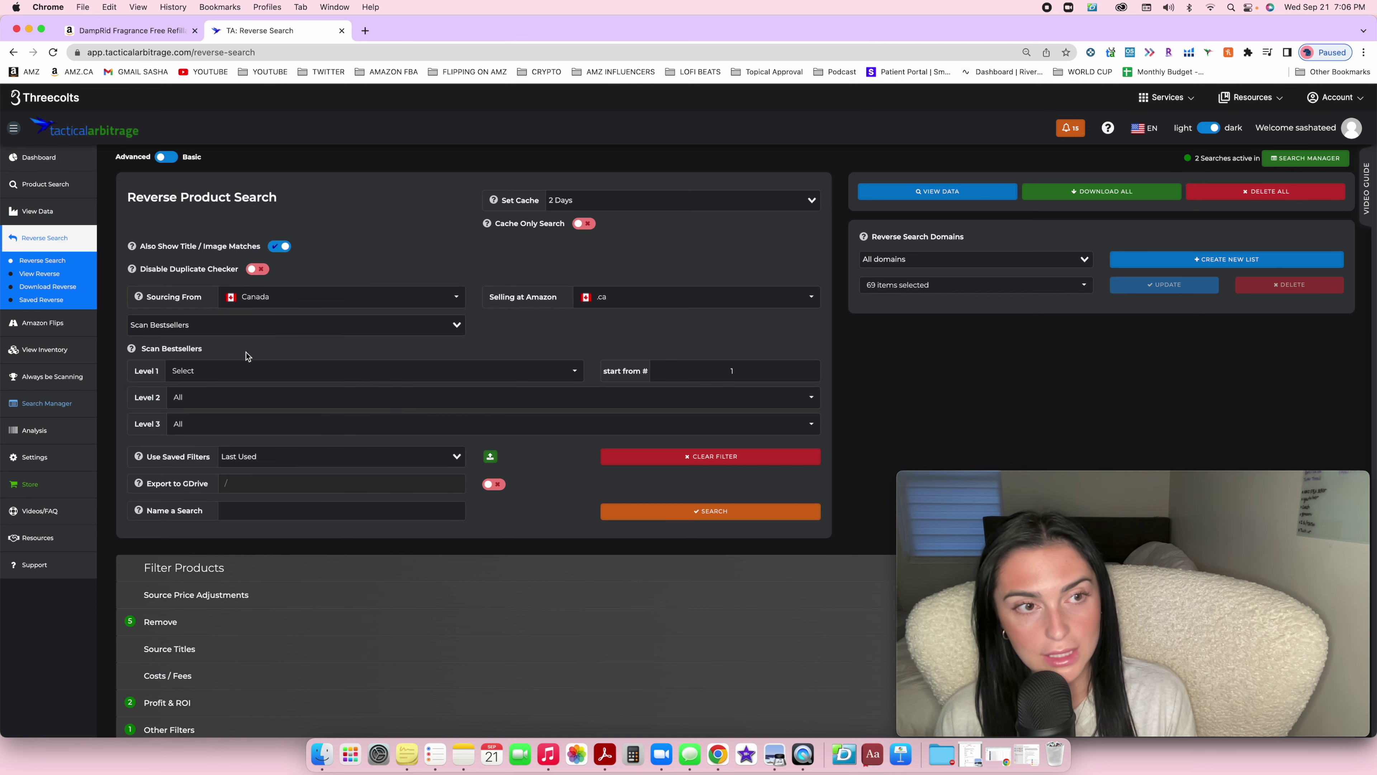
pyautogui.click(243, 326)
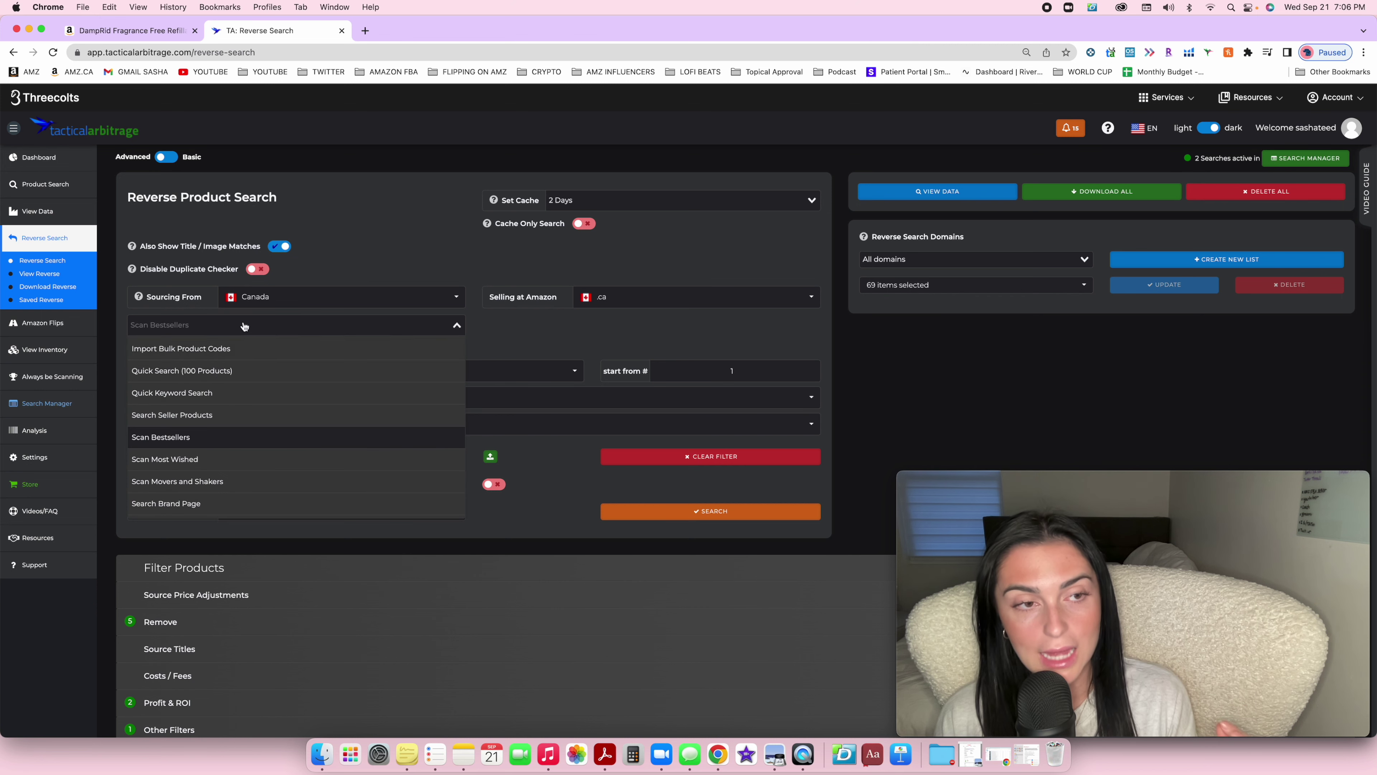
pyautogui.click(182, 438)
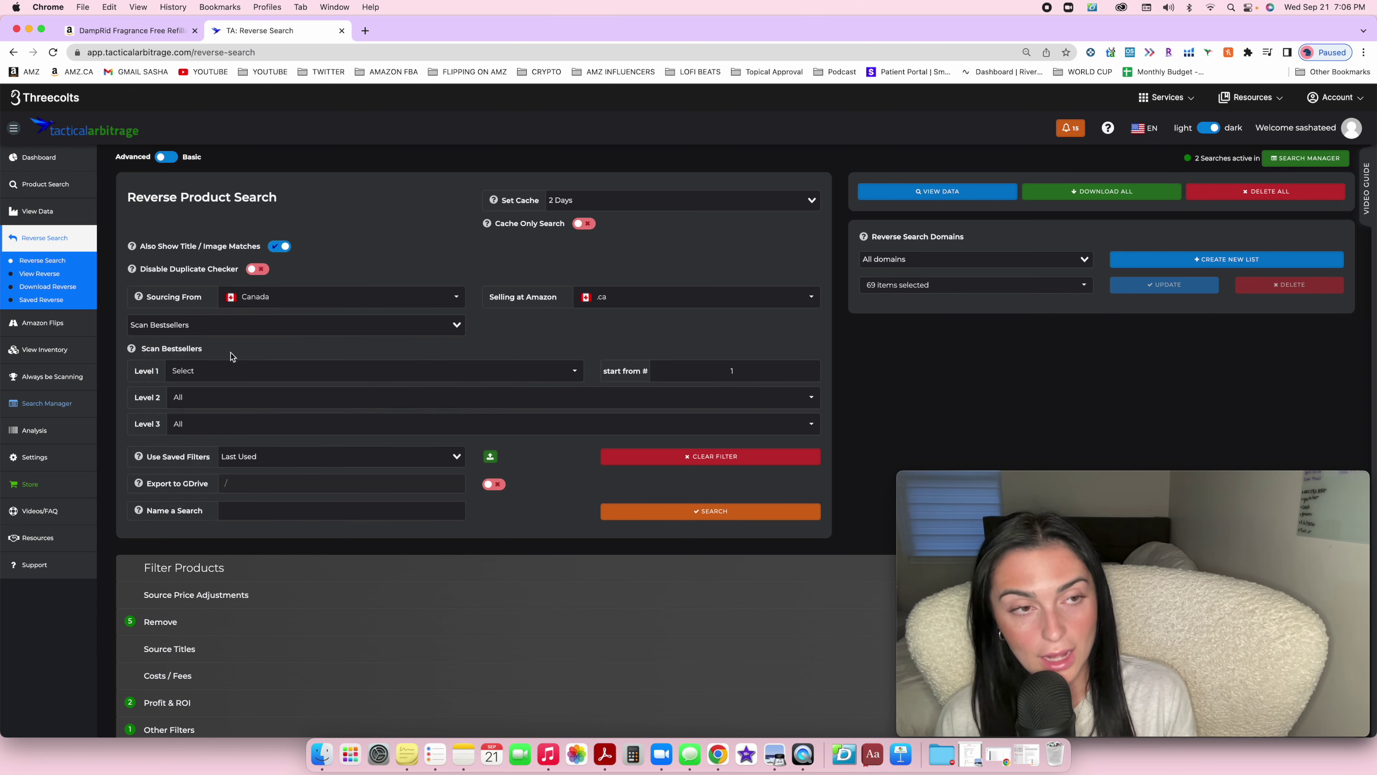
pyautogui.click(235, 372)
# Set the Level 1 bestseller category to Electronics instead of Grocery & Gourmet Food
pyautogui.scroll(-3, 124, 521)
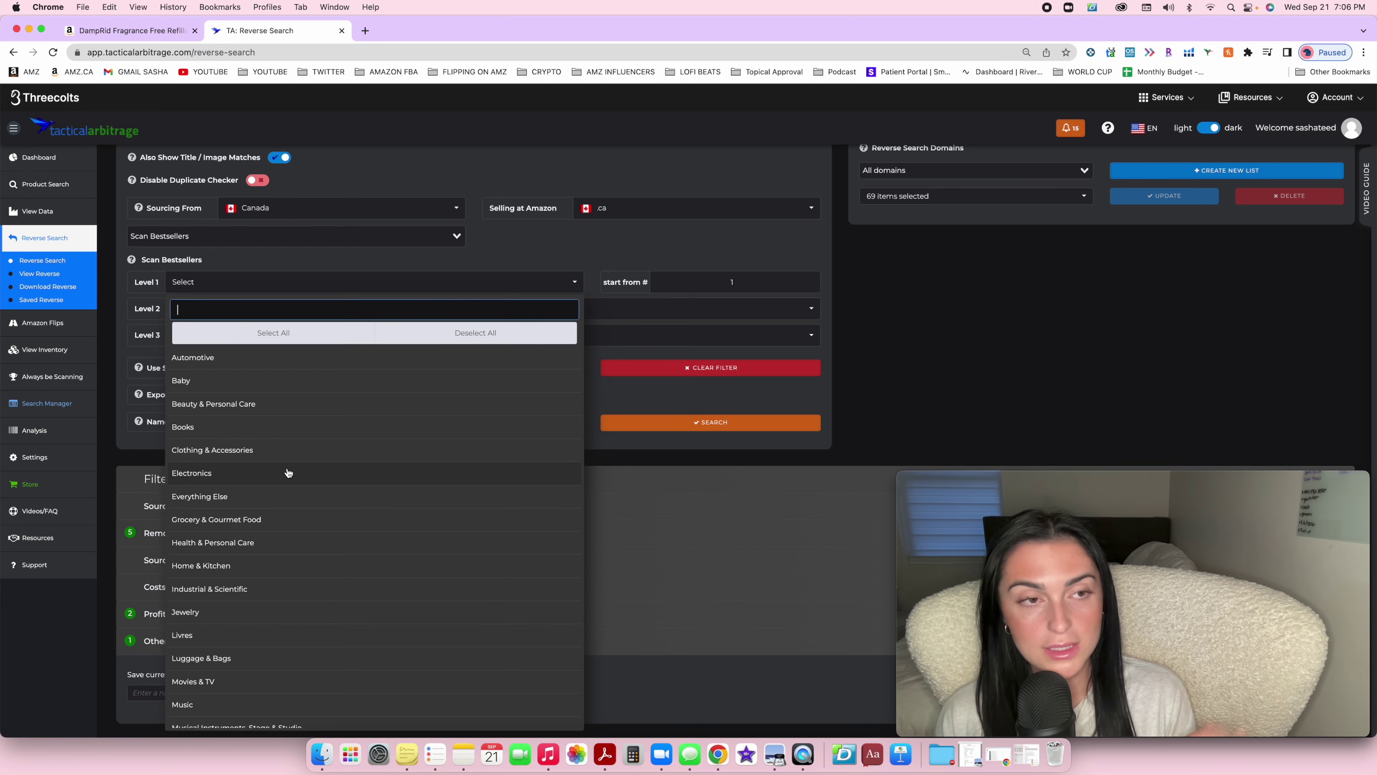
pyautogui.scroll(-2, 231, 475)
pyautogui.click(231, 475)
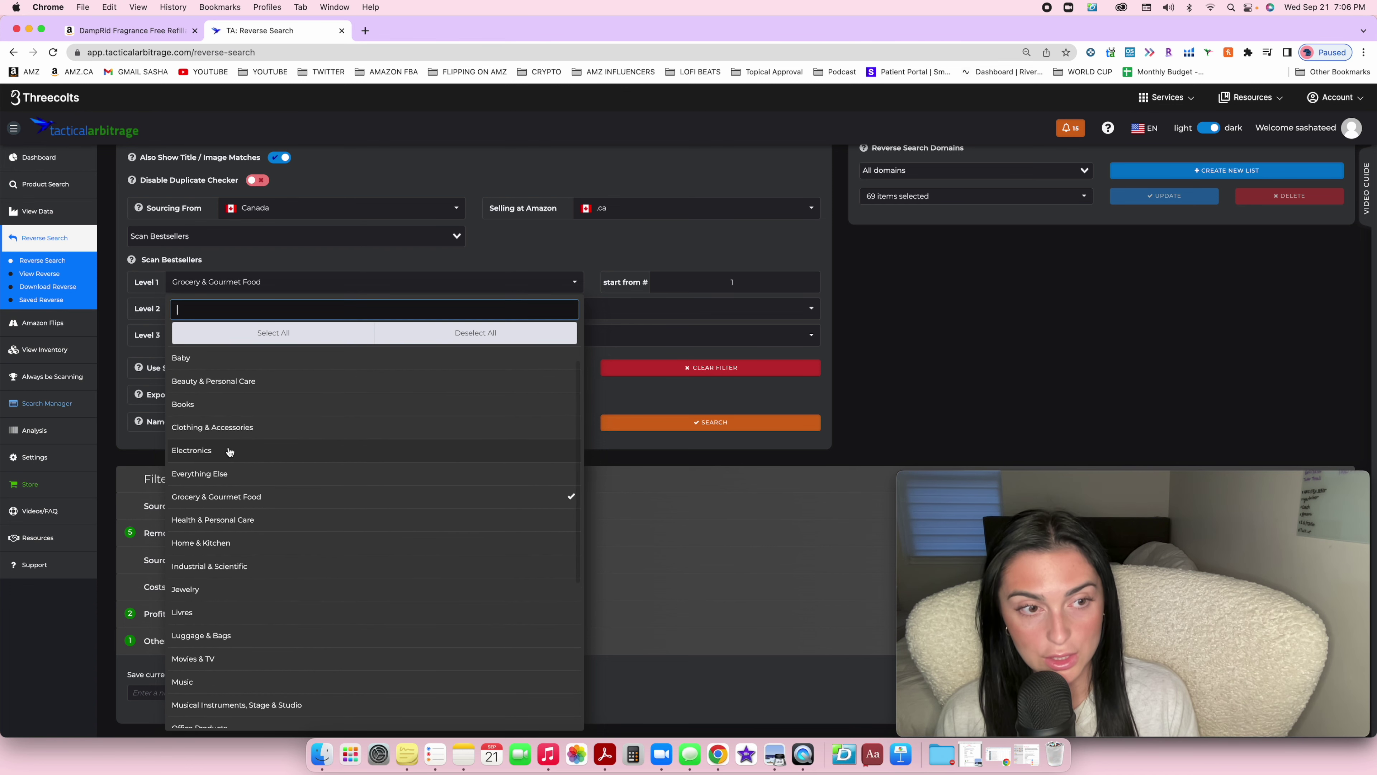
pyautogui.click(262, 453)
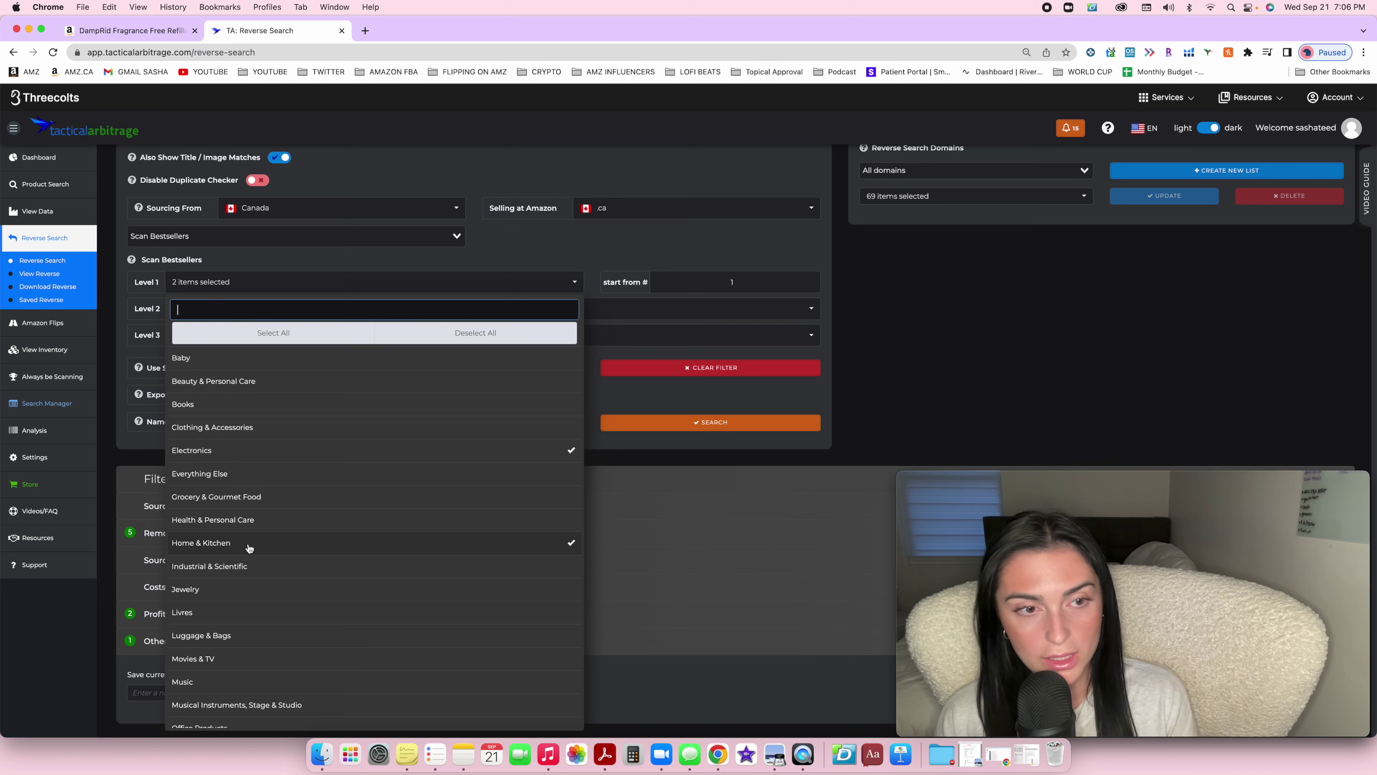
pyautogui.click(558, 247)
# Try Televisions & Video at Level 2, then deselect it so Level 2 stays at All
pyautogui.click(559, 312)
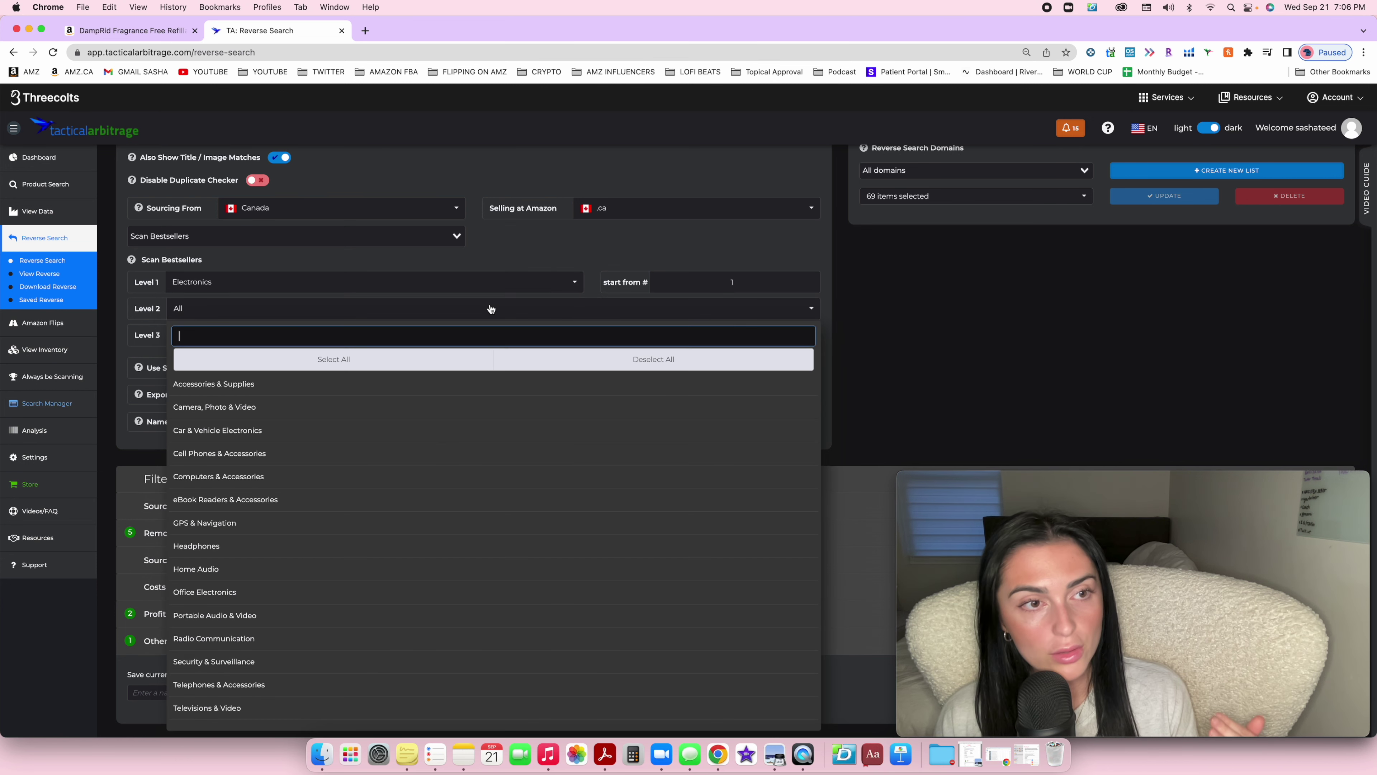
pyautogui.scroll(-1, 217, 447)
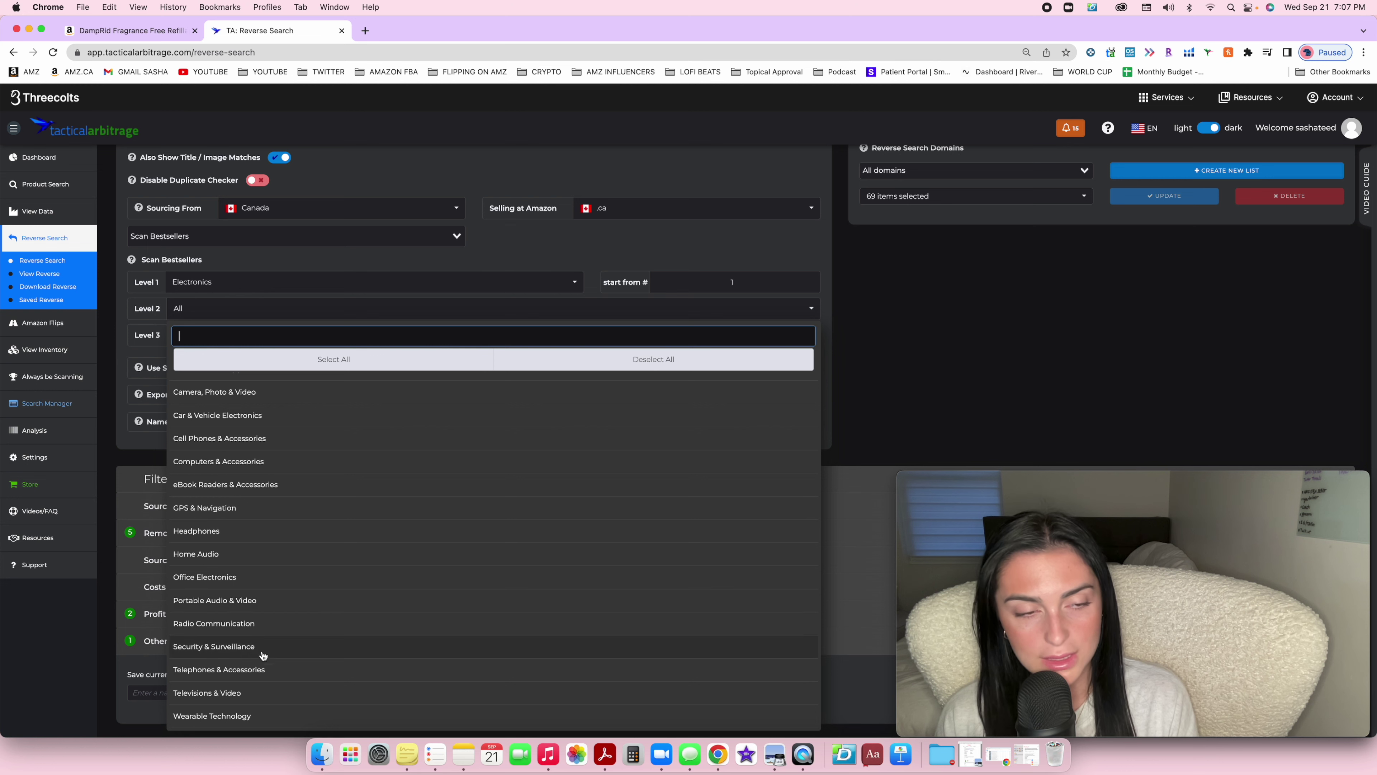
pyautogui.click(237, 693)
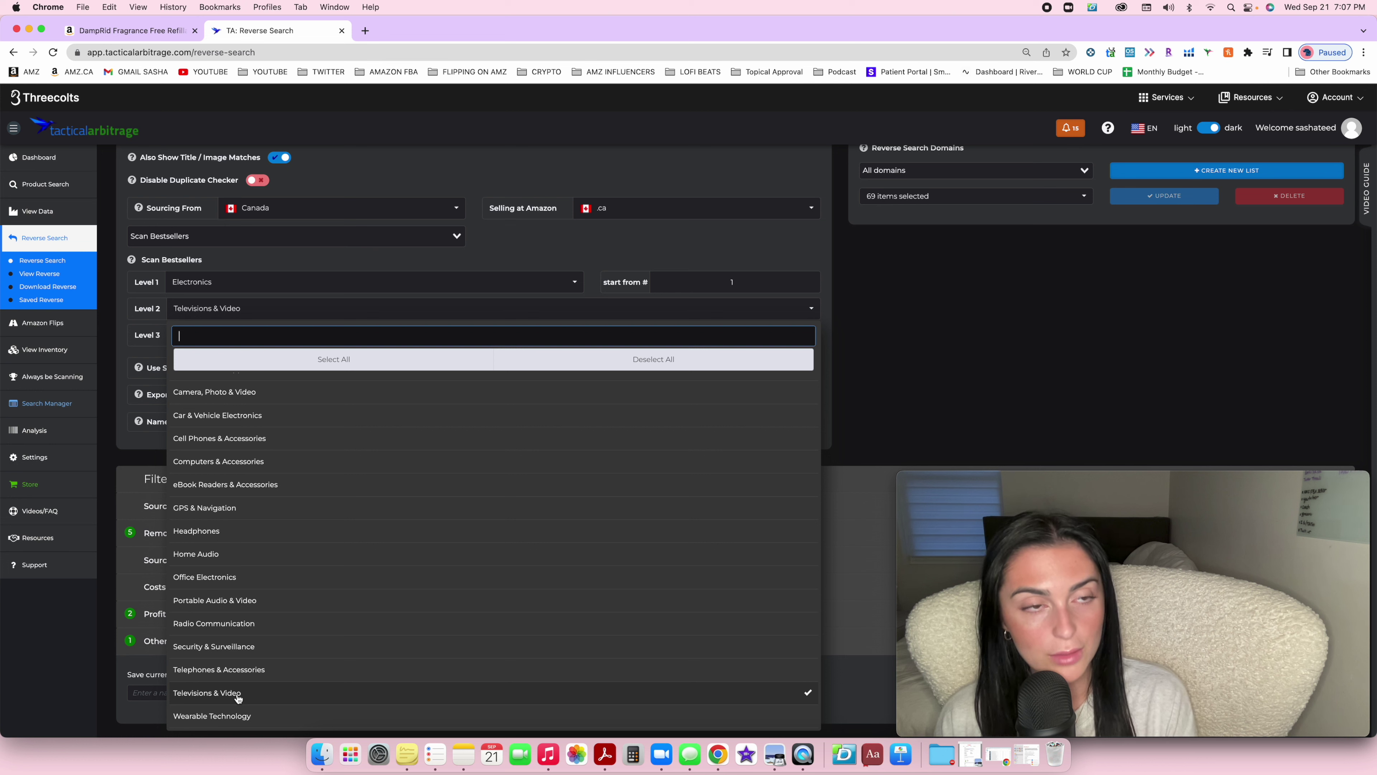
pyautogui.click(254, 694)
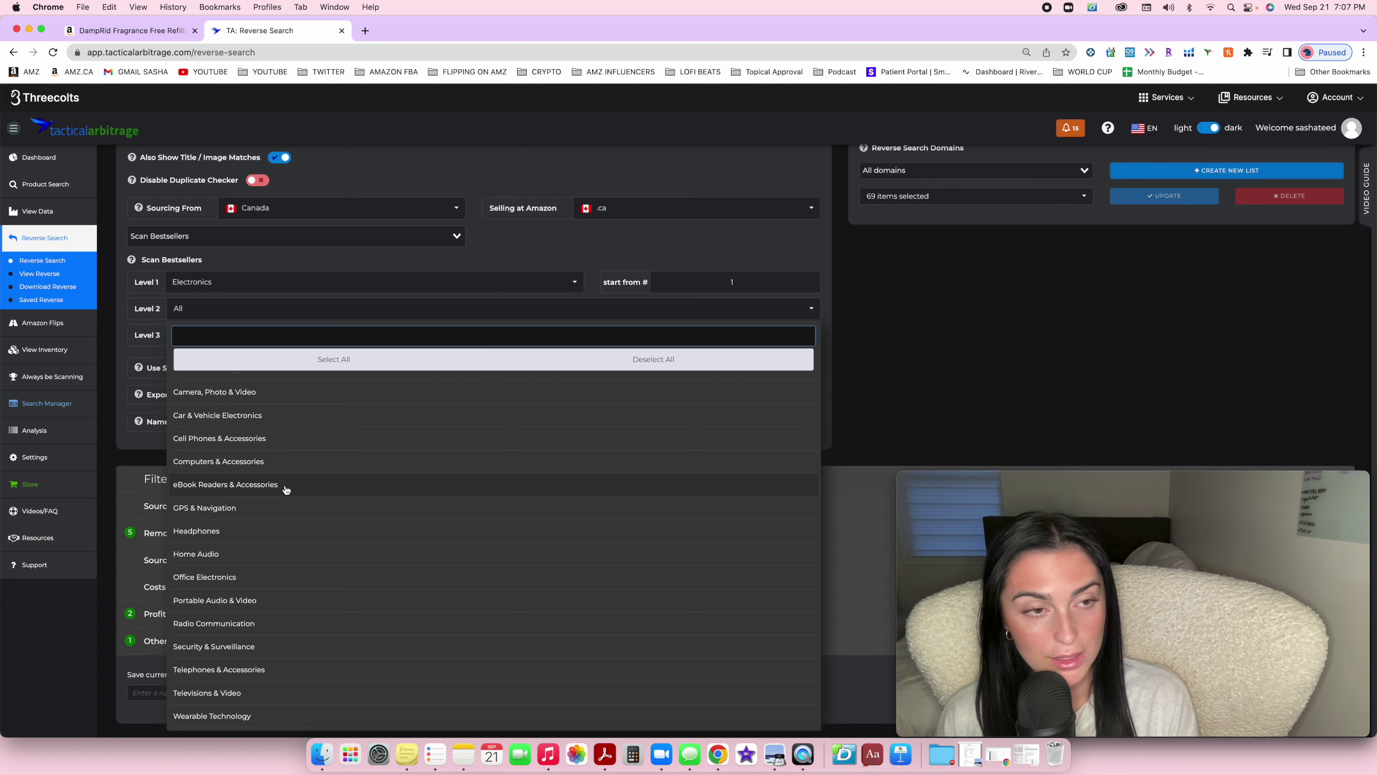
pyautogui.click(358, 290)
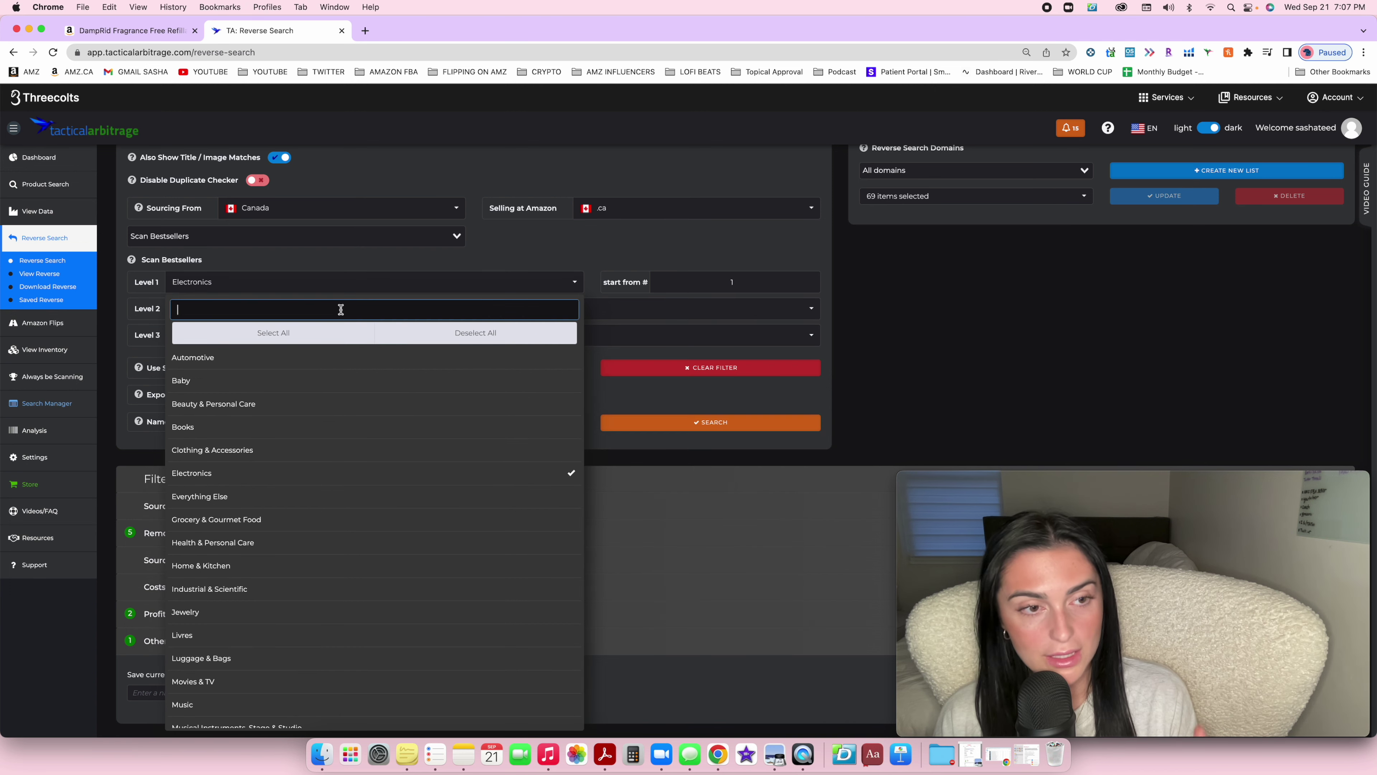
# Replace Electronics with Automotive as the only Level 1 category
pyautogui.click(271, 359)
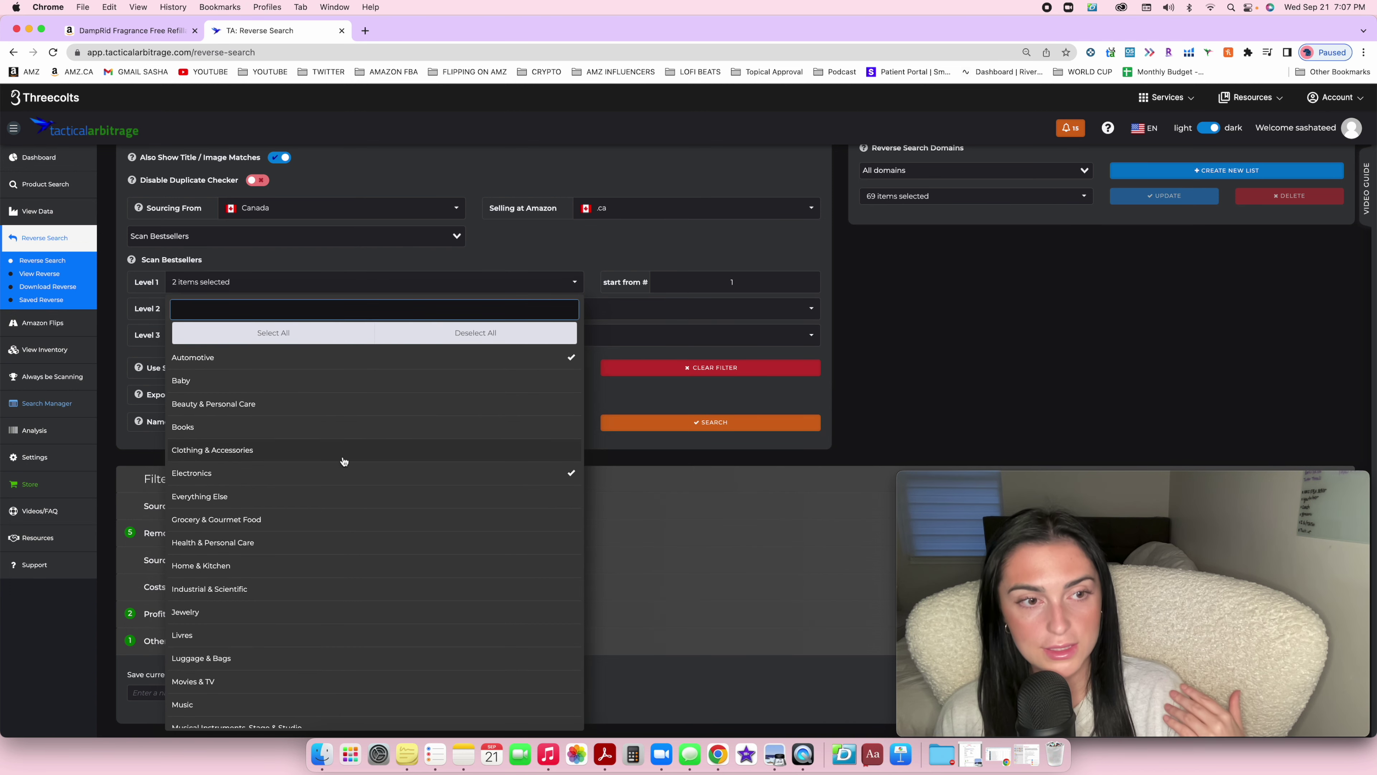
pyautogui.click(340, 469)
pyautogui.click(483, 252)
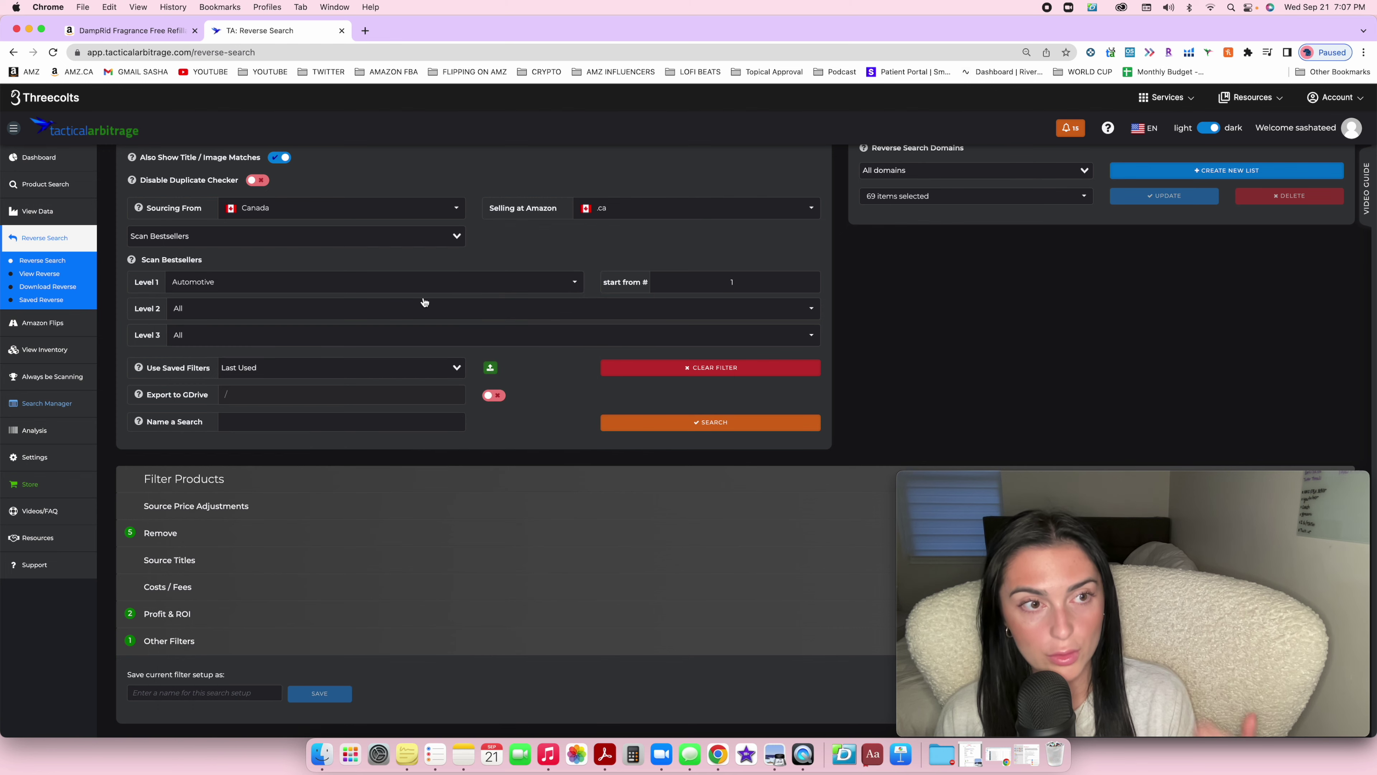
# Tick Automotive Care, Enthusiast Merchandise, Car Electronics, Exterior, Interior and Lights subcategories at Level 2
pyautogui.click(425, 304)
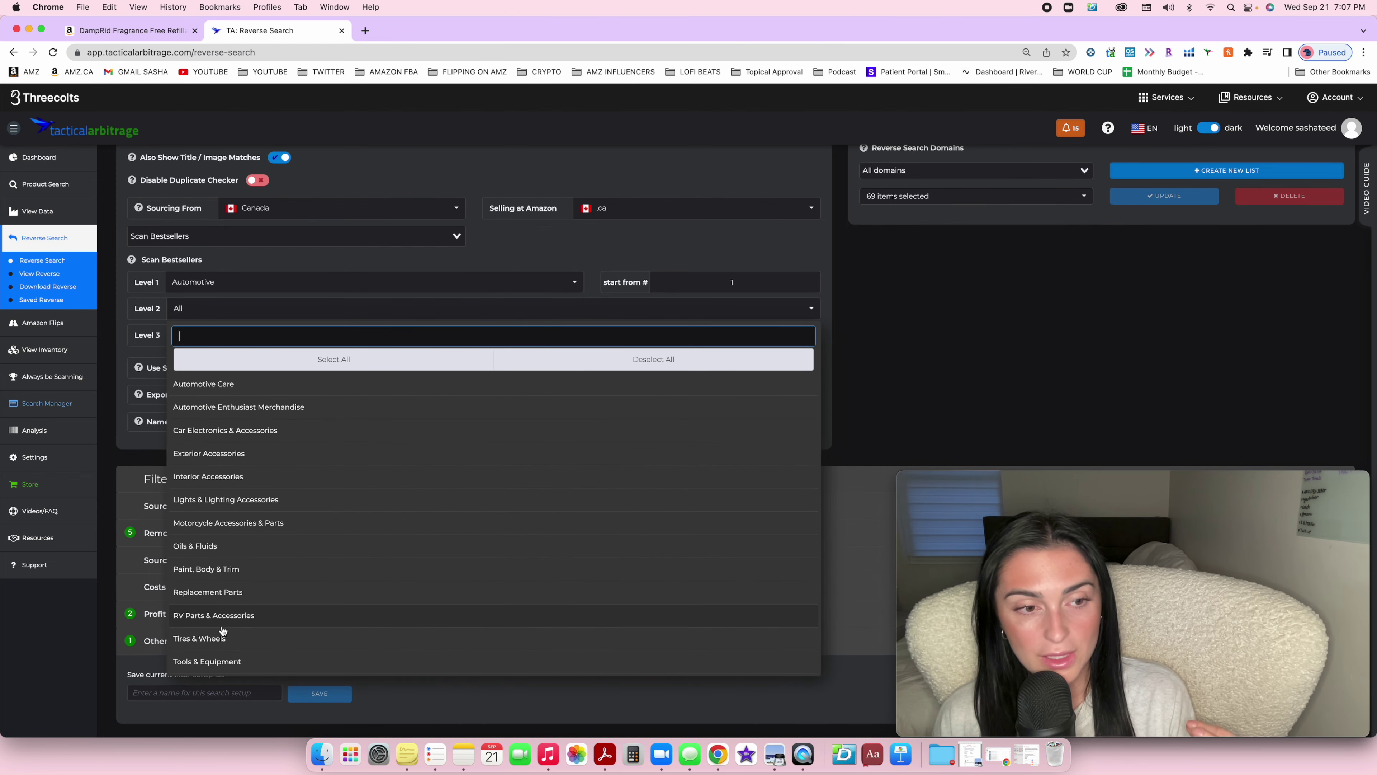
pyautogui.click(223, 639)
pyautogui.click(223, 639)
pyautogui.click(260, 392)
pyautogui.click(268, 413)
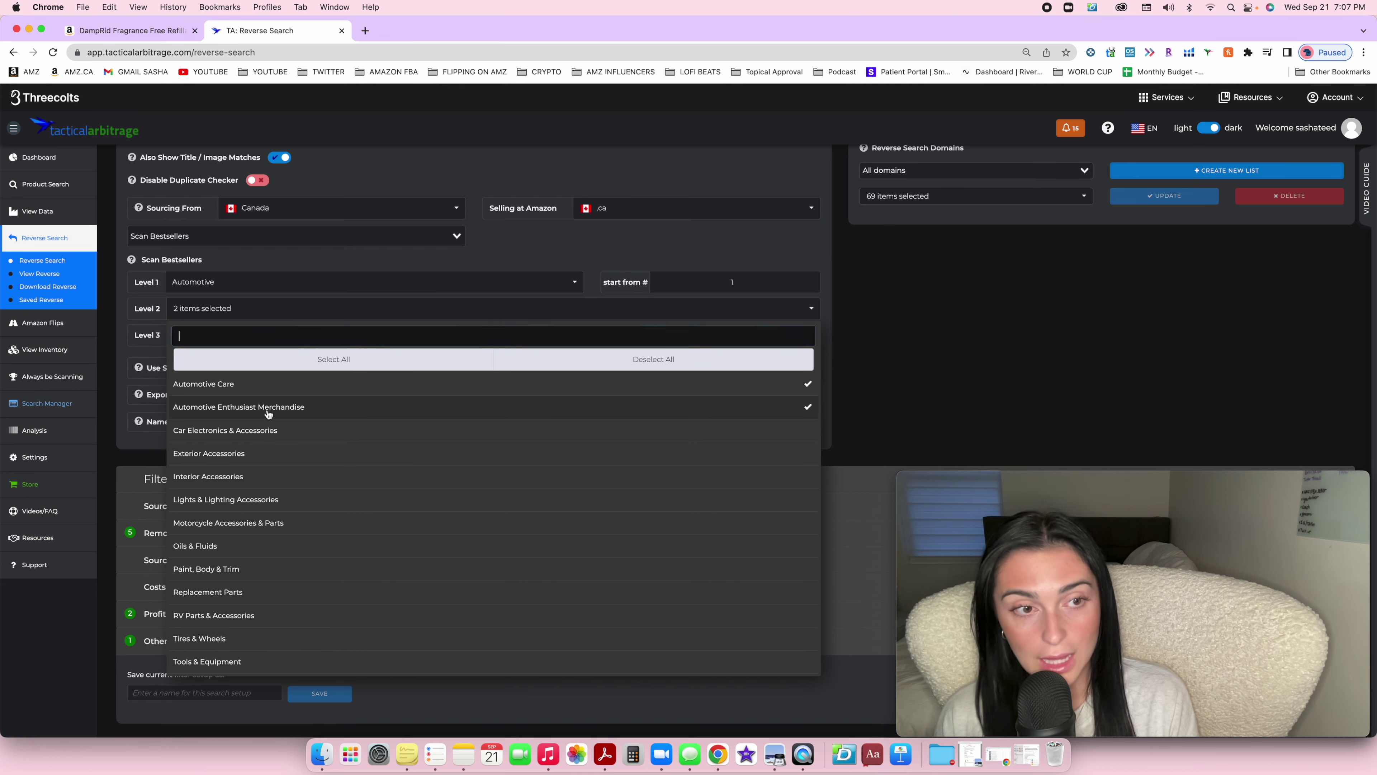
pyautogui.click(267, 432)
pyautogui.click(262, 454)
pyautogui.click(264, 477)
pyautogui.click(264, 500)
# Add Motorcycle, Oils & Fluids, Paint Body & Trim, Replacement Parts, Tires, RV and Tools, confirming 12 selected
pyautogui.click(263, 524)
pyautogui.click(260, 546)
pyautogui.click(260, 564)
pyautogui.click(249, 594)
pyautogui.click(242, 636)
pyautogui.click(243, 624)
pyautogui.click(242, 659)
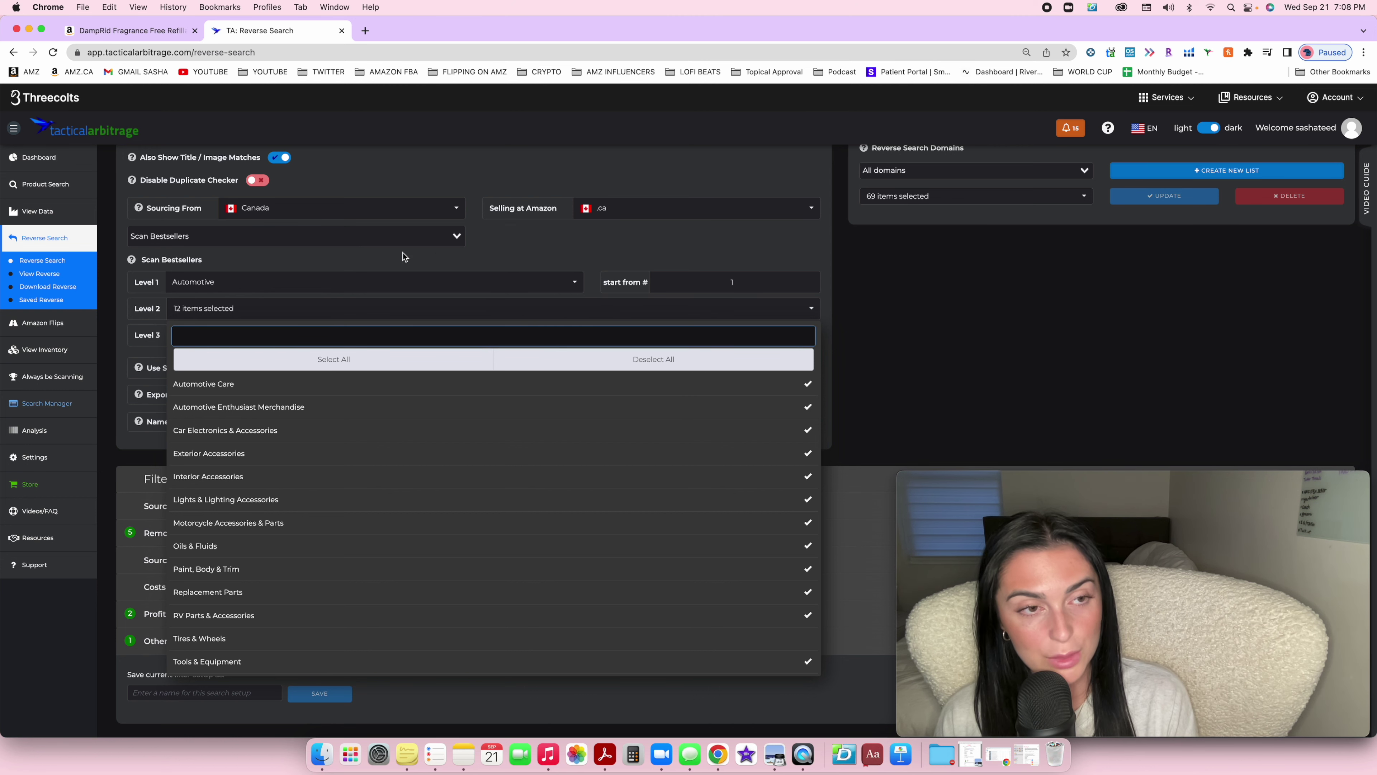
pyautogui.click(503, 259)
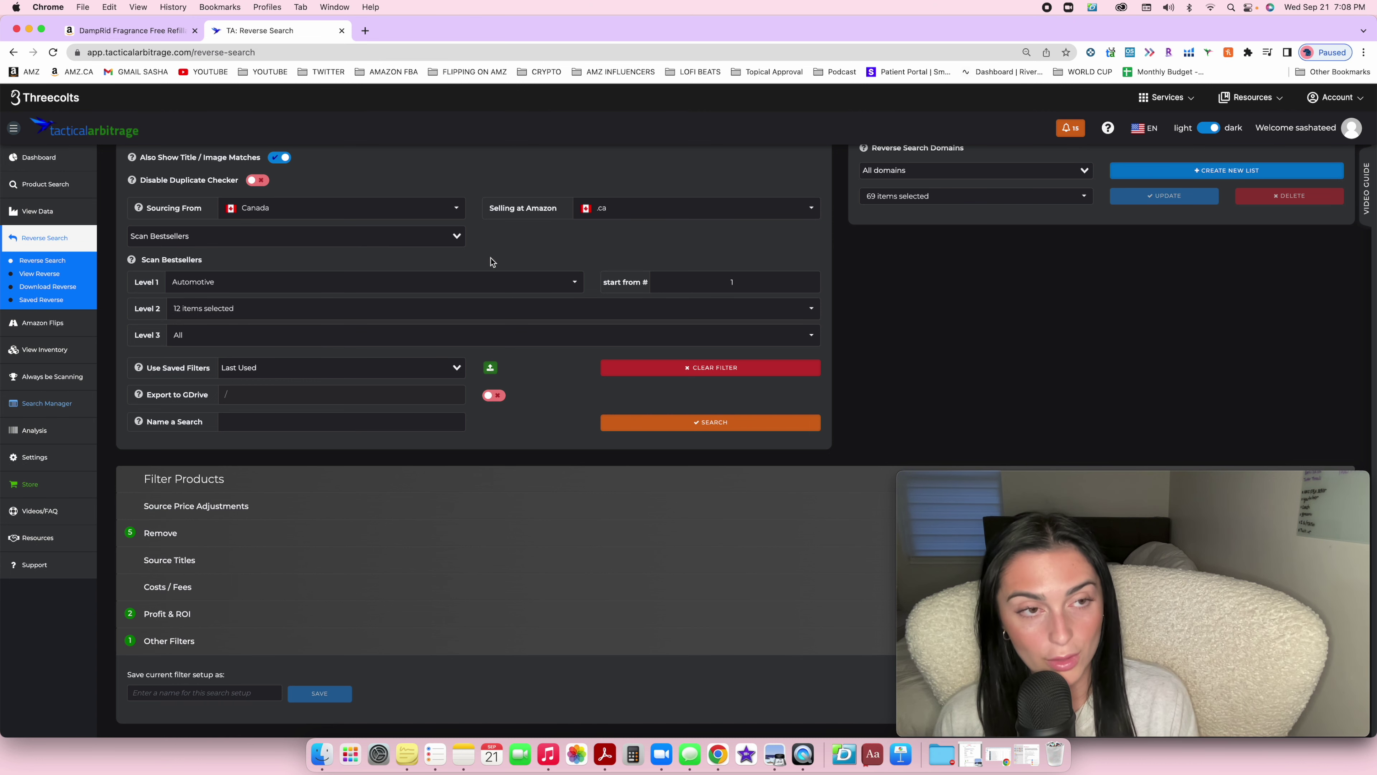
pyautogui.click(356, 314)
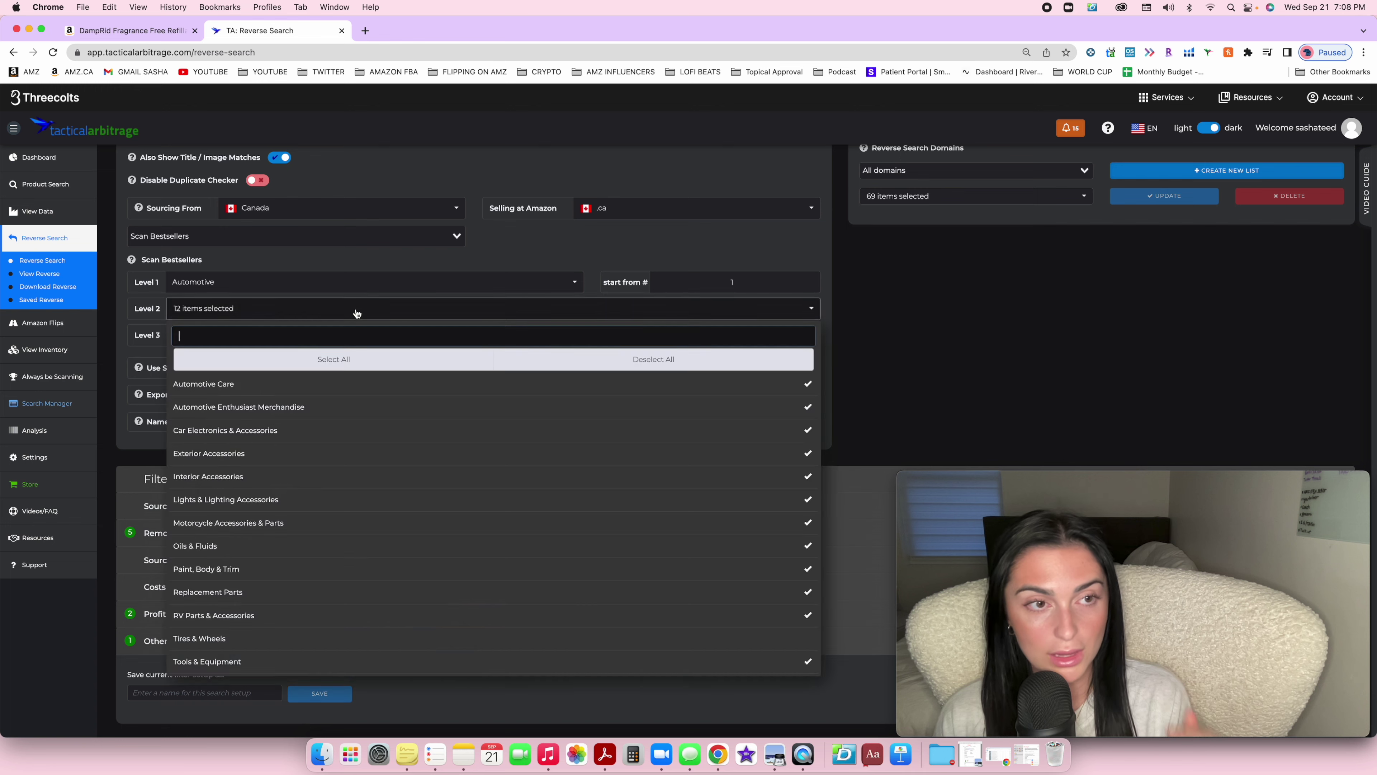
pyautogui.click(460, 180)
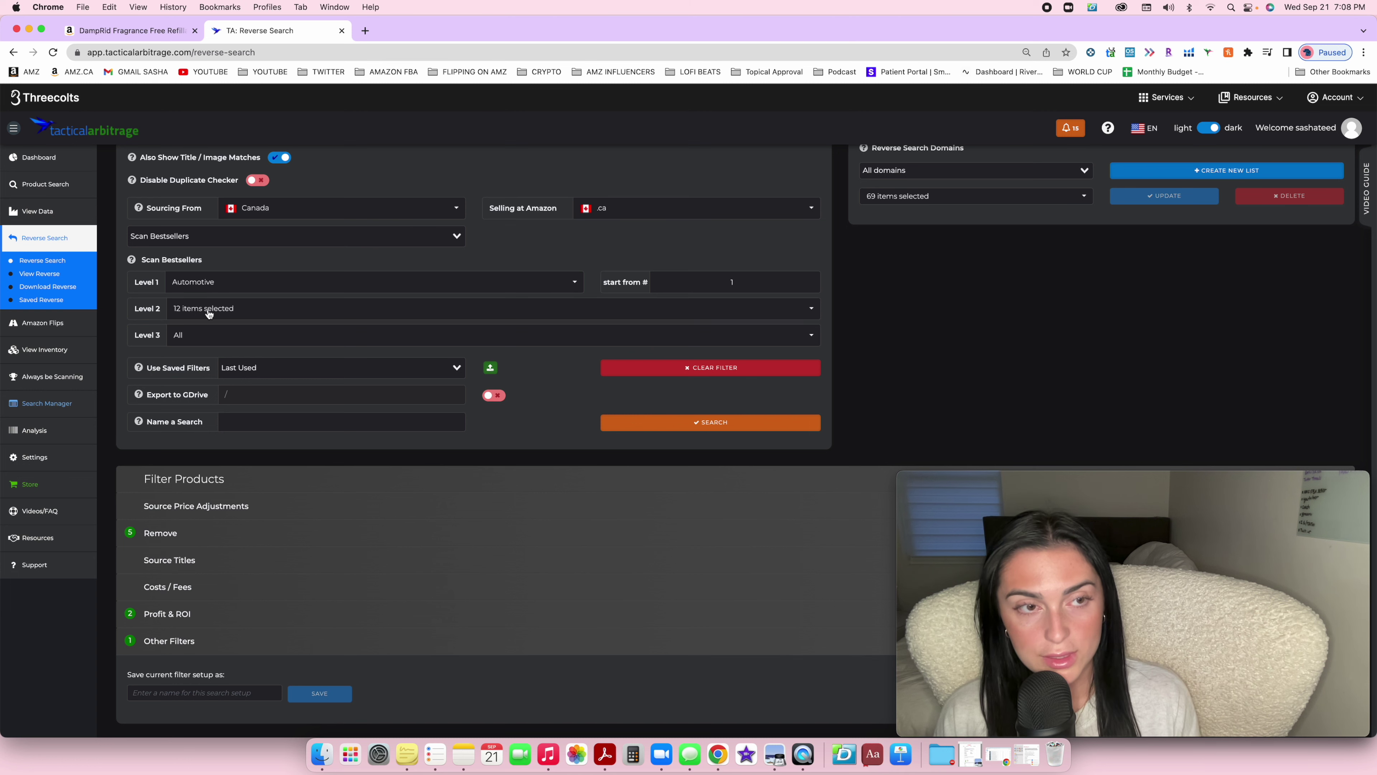
# Launch the Automotive bestseller reverse search
pyautogui.click(691, 423)
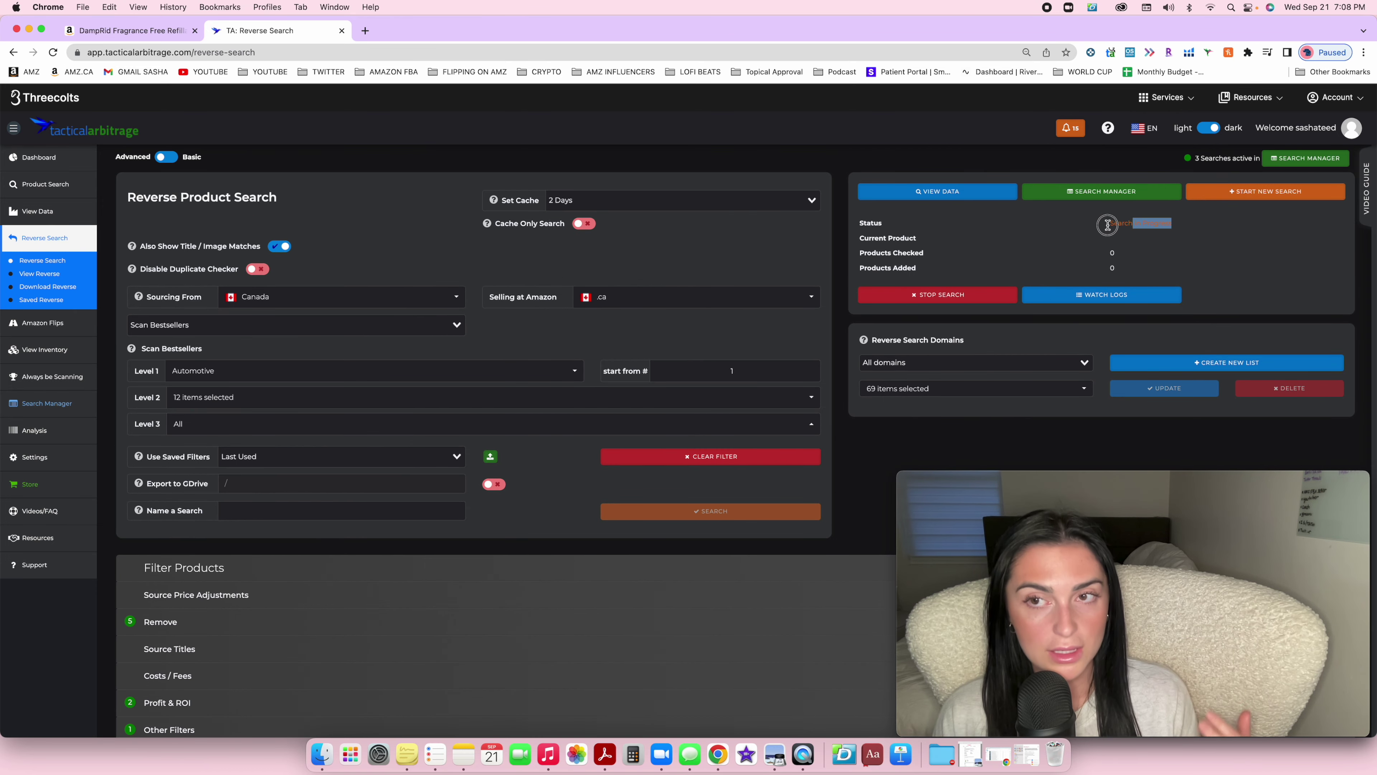
pyautogui.moveTo(1195, 158); pyautogui.dragTo(1303, 157)
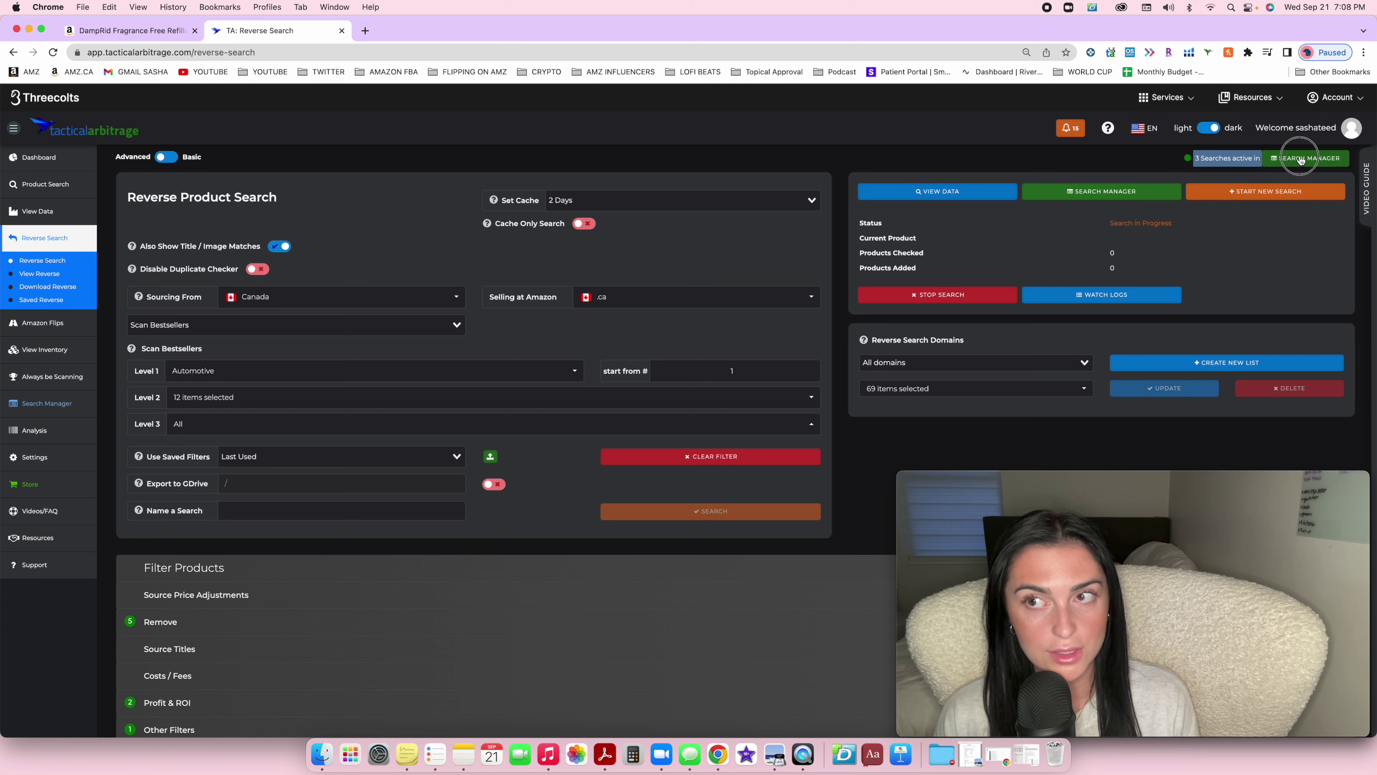
pyautogui.click(424, 231)
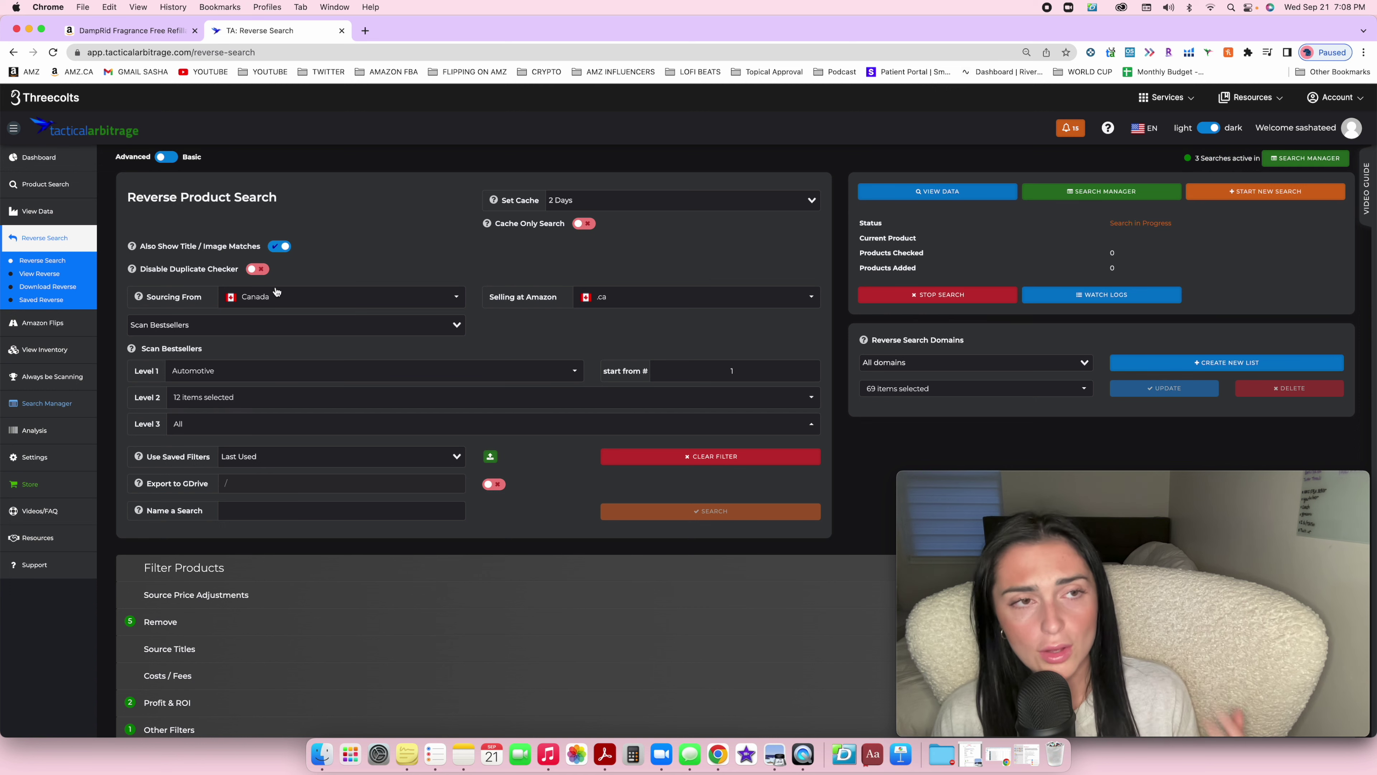
# Compare the Basic and Advanced search forms, ending on Advanced
pyautogui.click(168, 158)
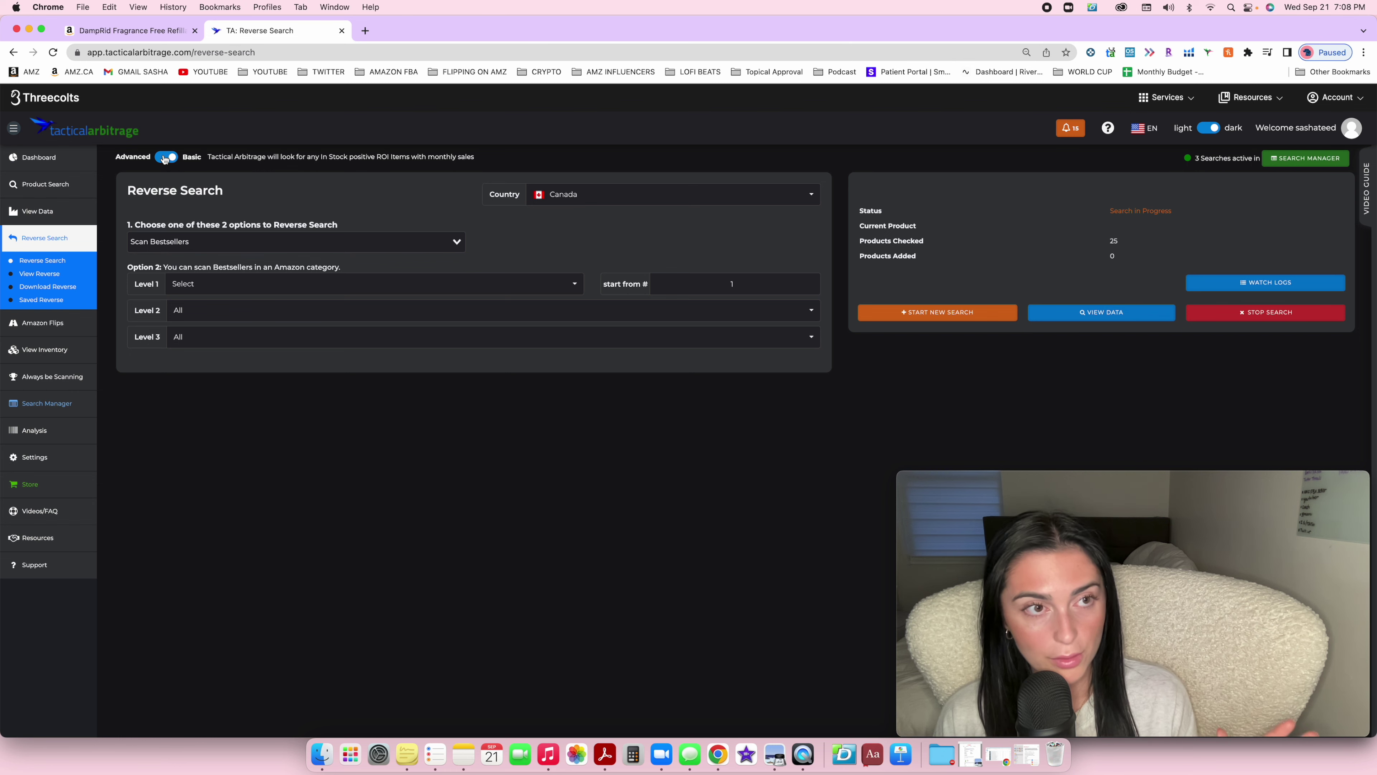
pyautogui.click(165, 158)
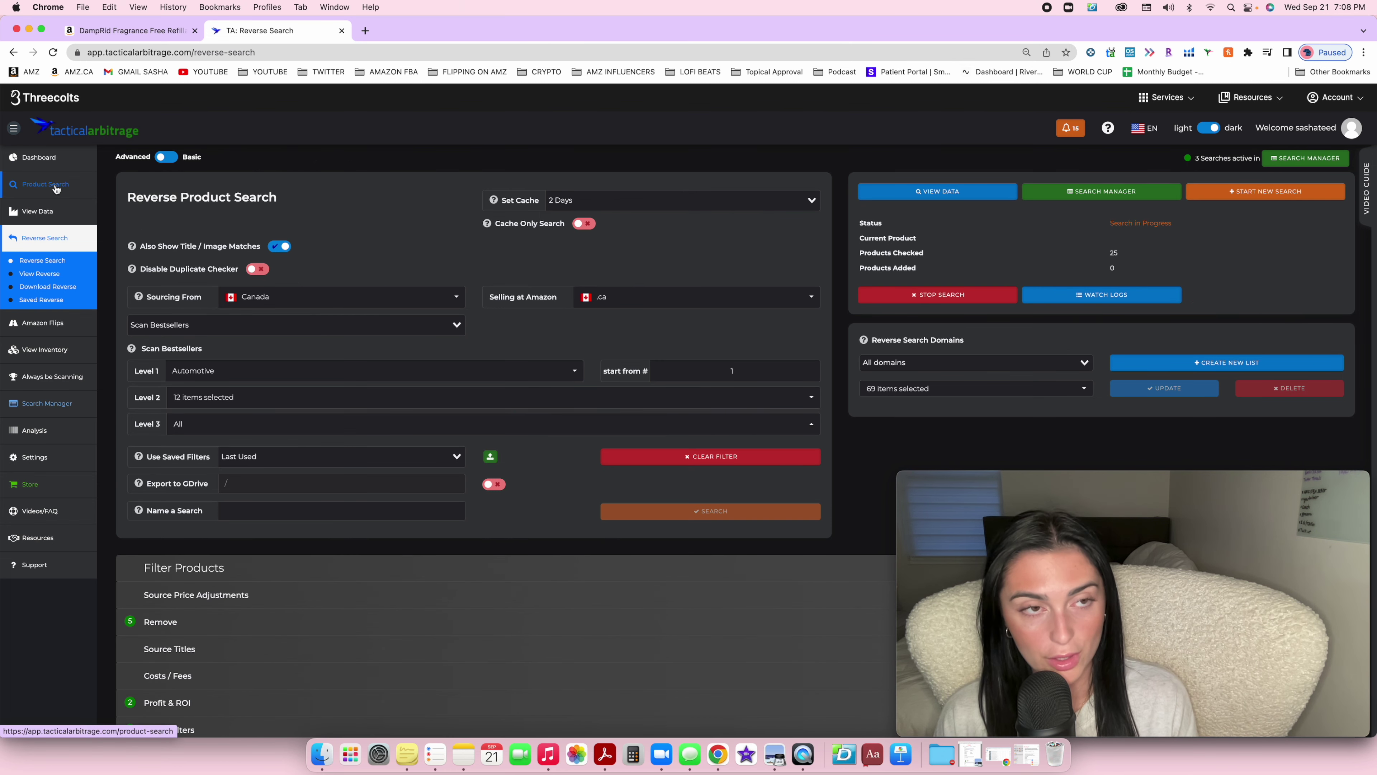
pyautogui.click(169, 159)
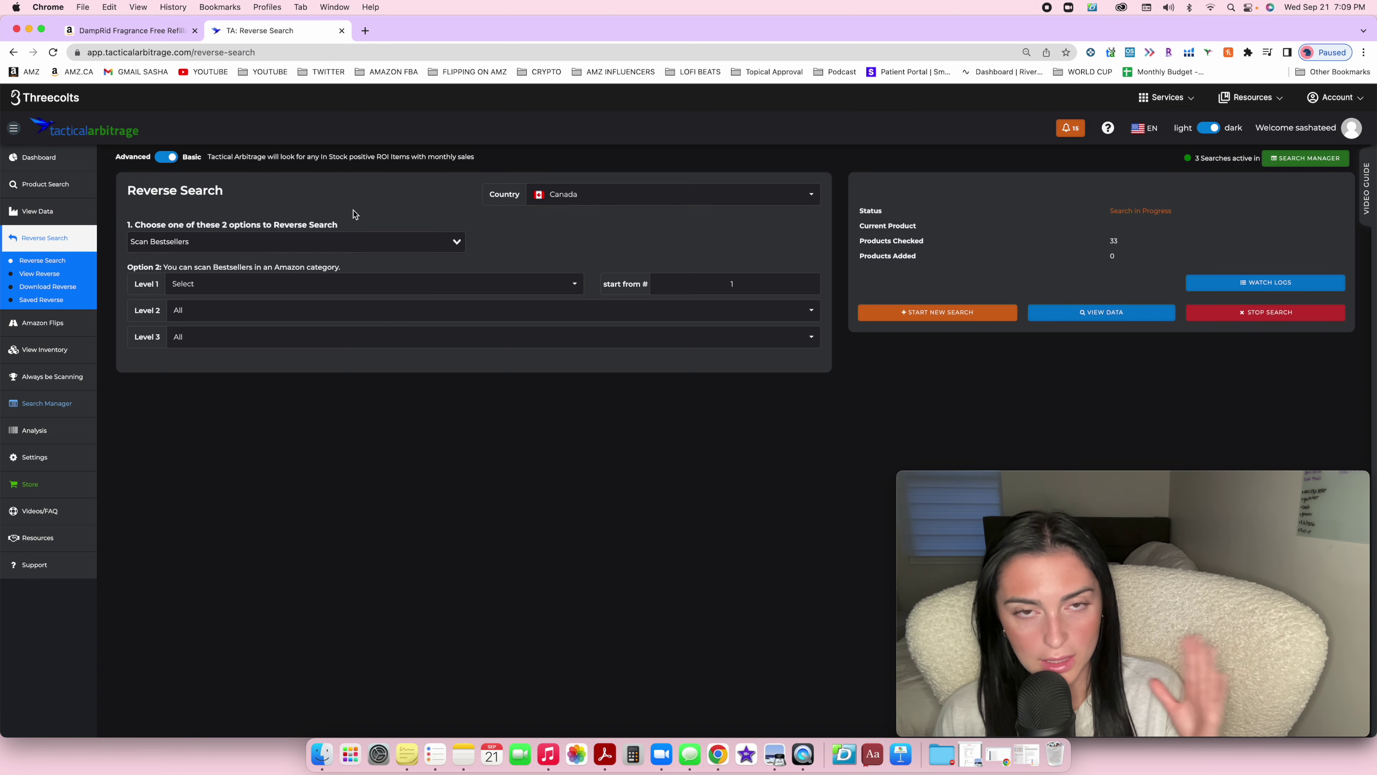
pyautogui.click(238, 310)
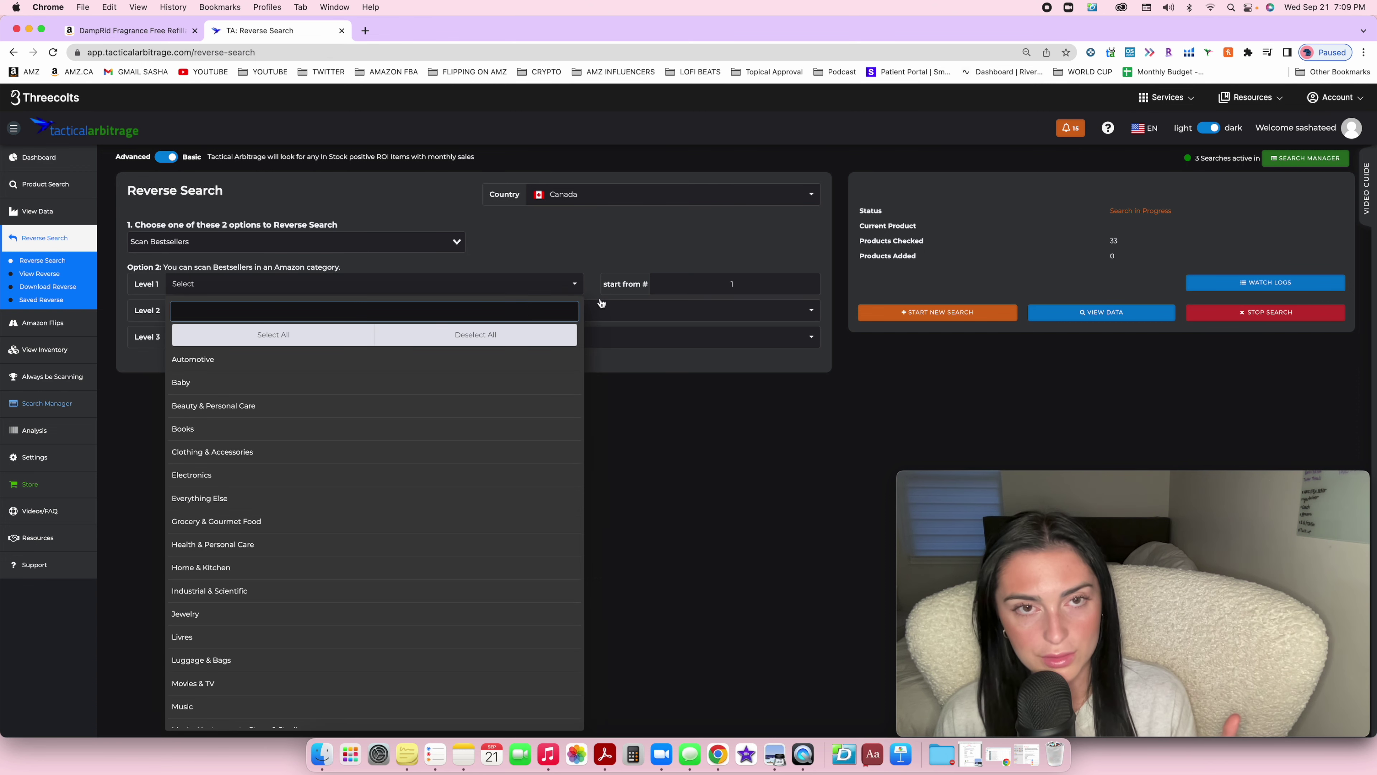
pyautogui.click(550, 246)
pyautogui.click(168, 158)
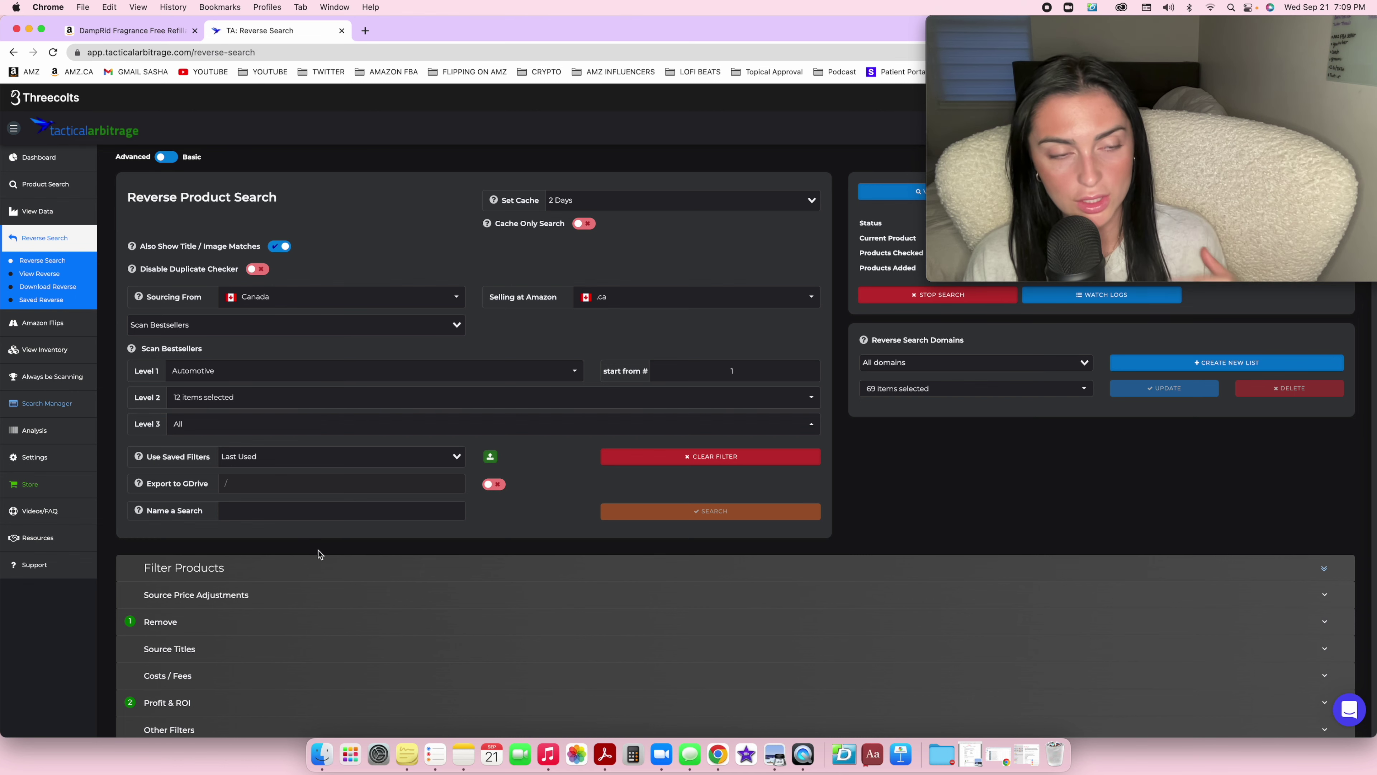
# Expand the Remove filter settings under Filter Products
pyautogui.scroll(-1, 320, 554)
pyautogui.scroll(-5, 315, 551)
pyautogui.click(255, 533)
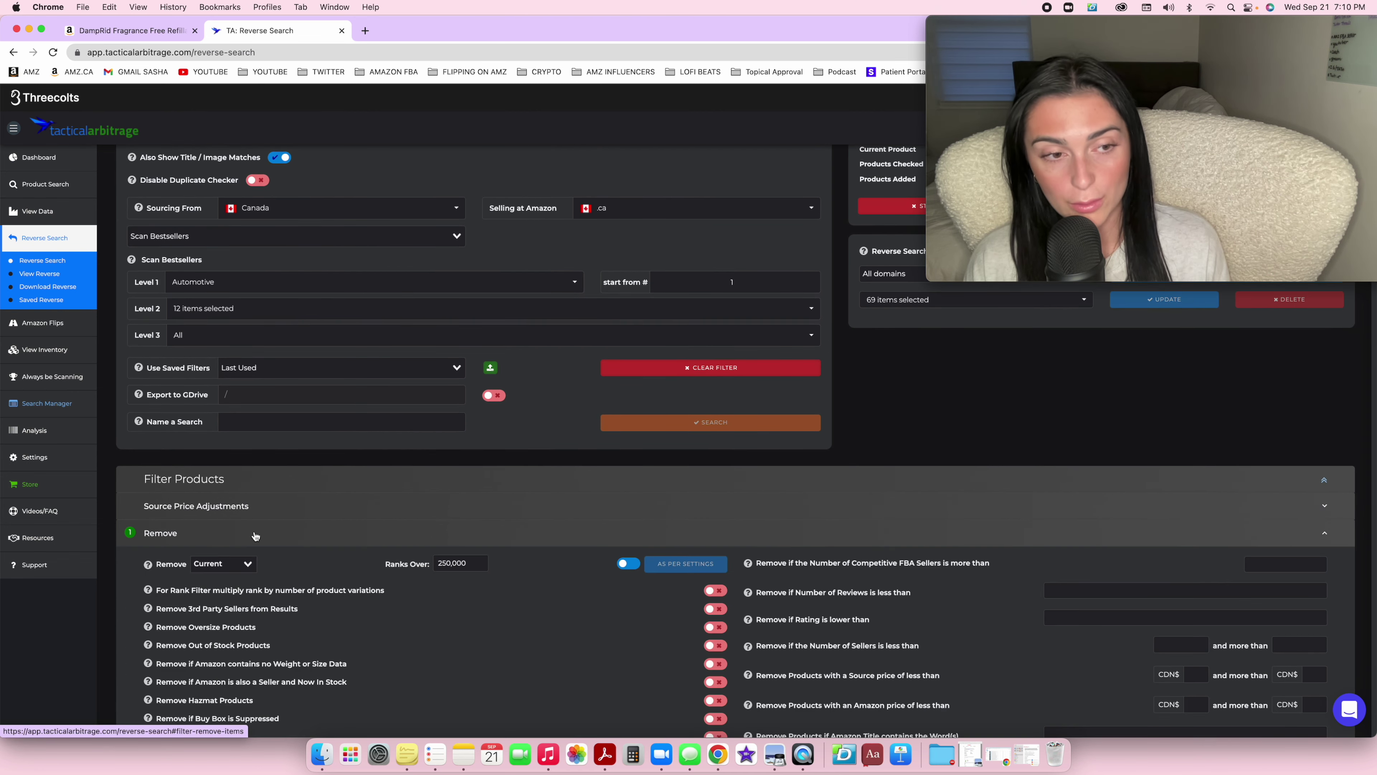
# Turn on As Per Settings so per-category limits replace the fixed 250,000 Ranks Over value
pyautogui.scroll(-4, 256, 536)
pyautogui.scroll(-1, 208, 506)
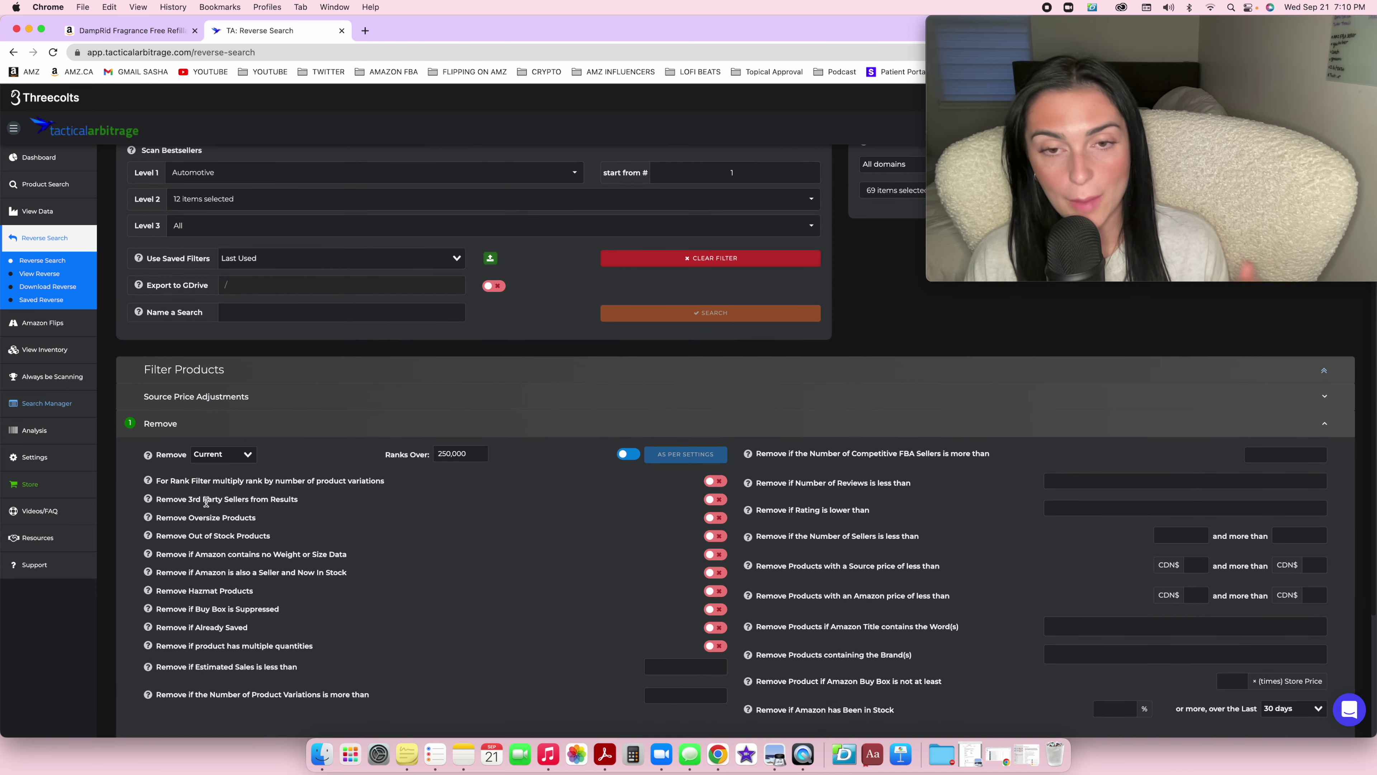
pyautogui.scroll(3, 206, 502)
pyautogui.scroll(4, 207, 488)
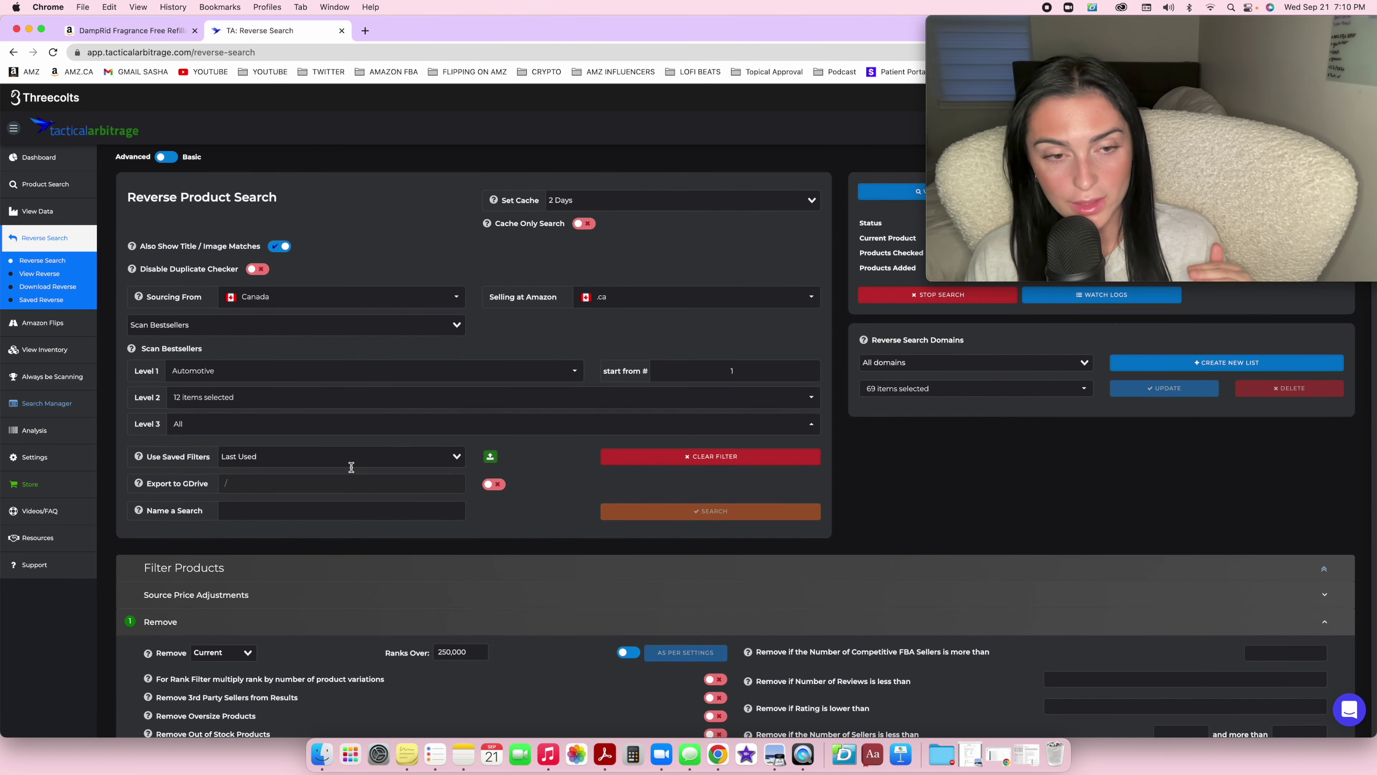
pyautogui.scroll(-3, 352, 468)
pyautogui.click(451, 552)
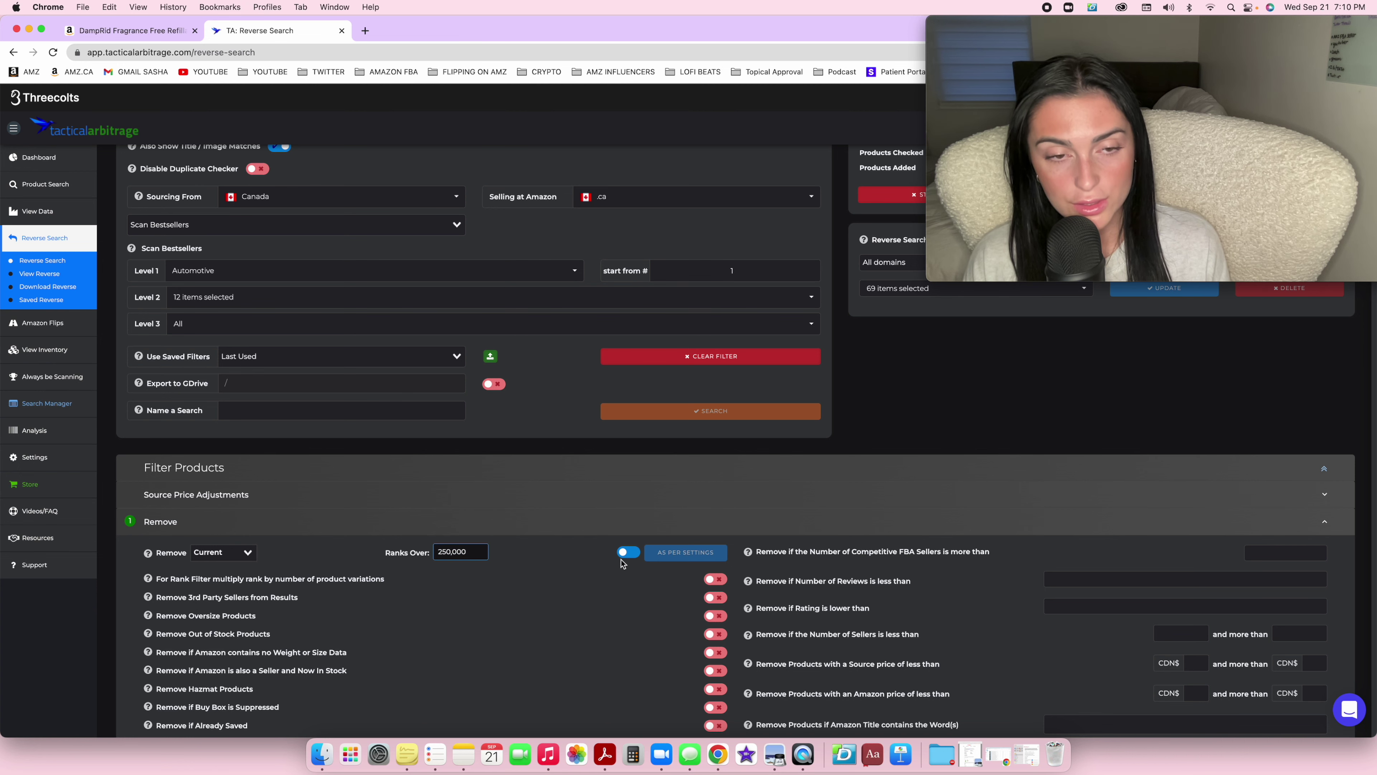
pyautogui.scroll(-4, 480, 569)
pyautogui.click(628, 449)
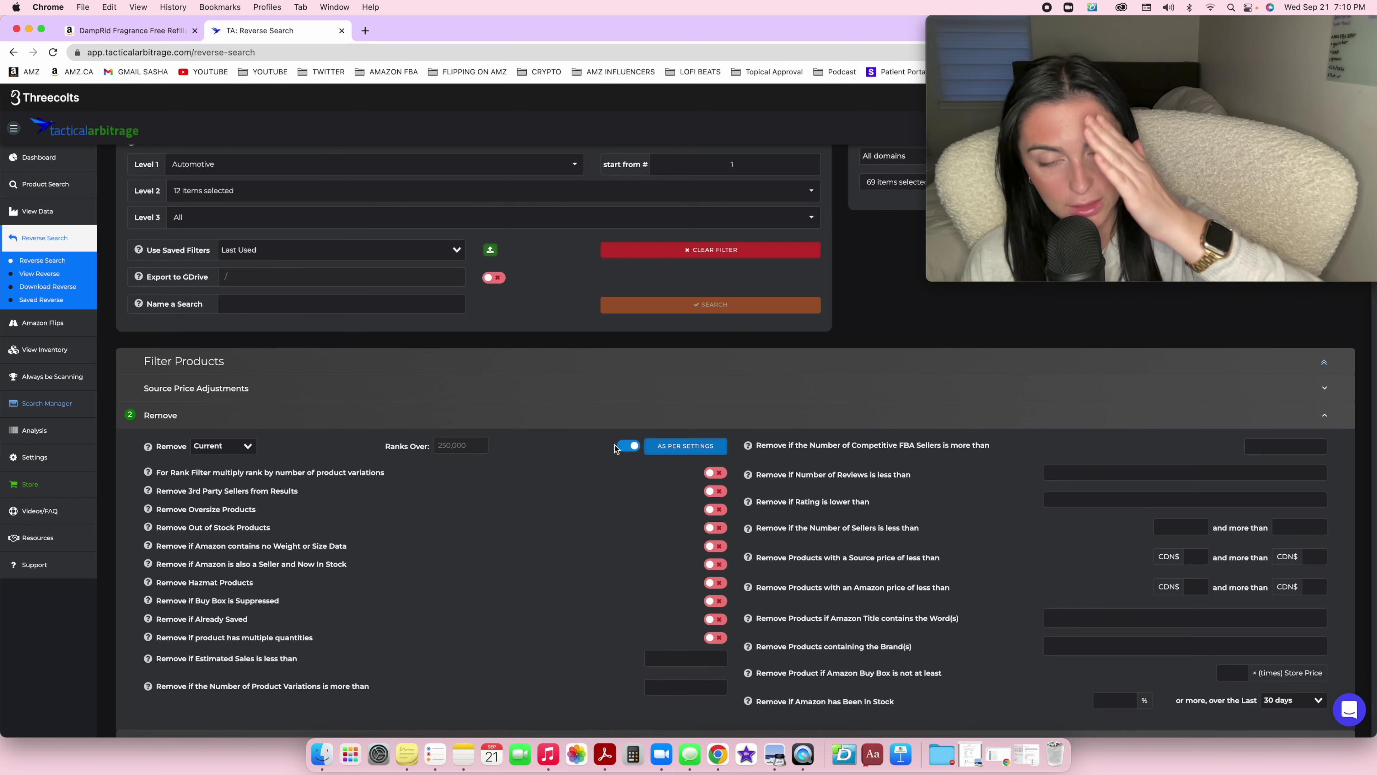
pyautogui.click(688, 451)
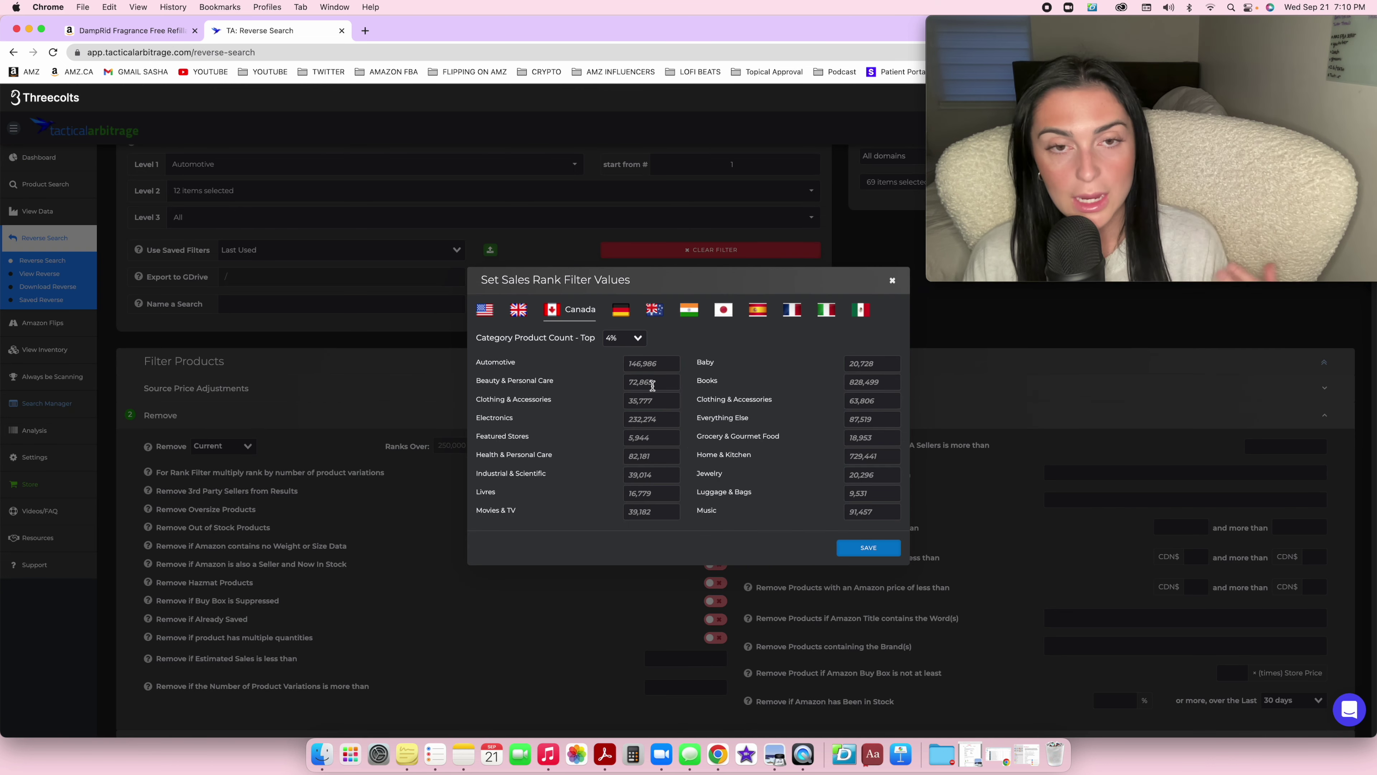
pyautogui.scroll(-2, 653, 386)
pyautogui.scroll(2, 645, 396)
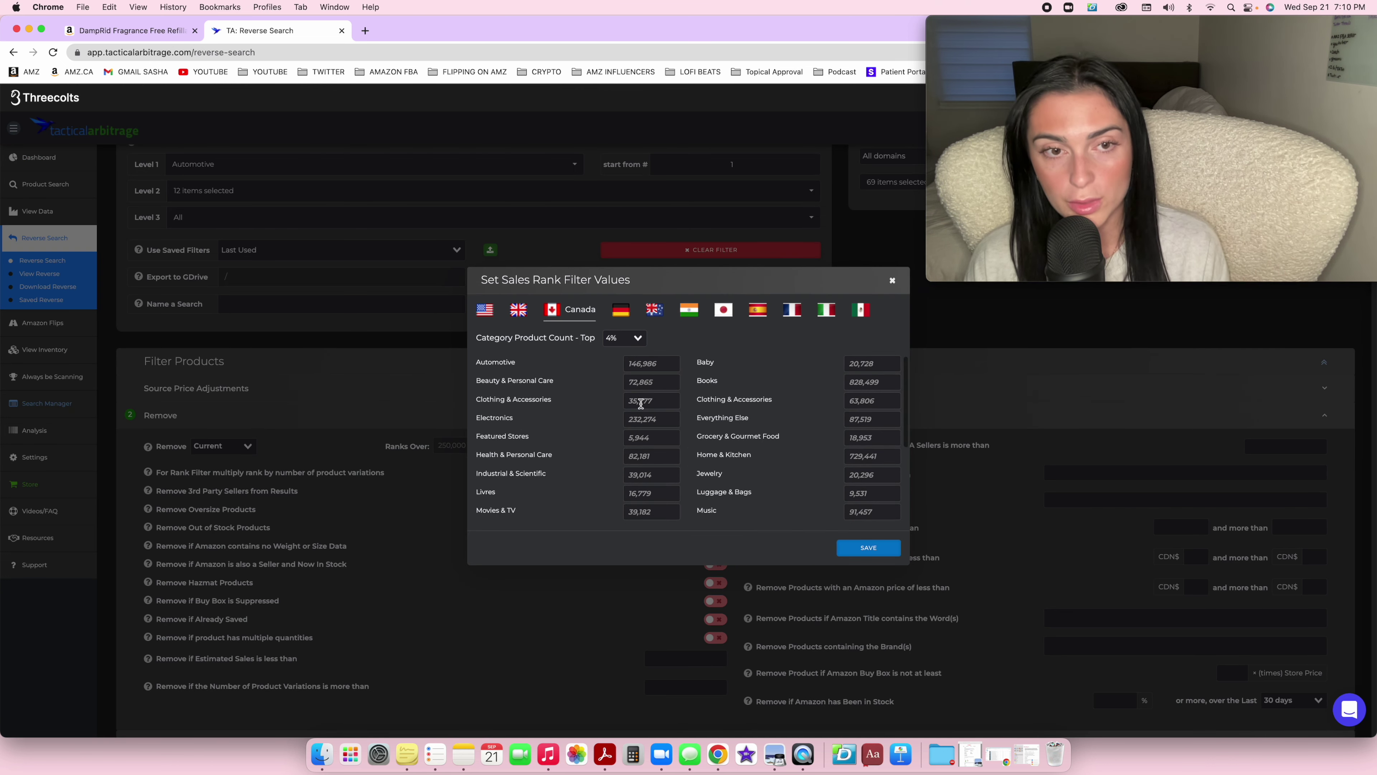
pyautogui.scroll(-5, 619, 429)
pyautogui.scroll(5, 615, 429)
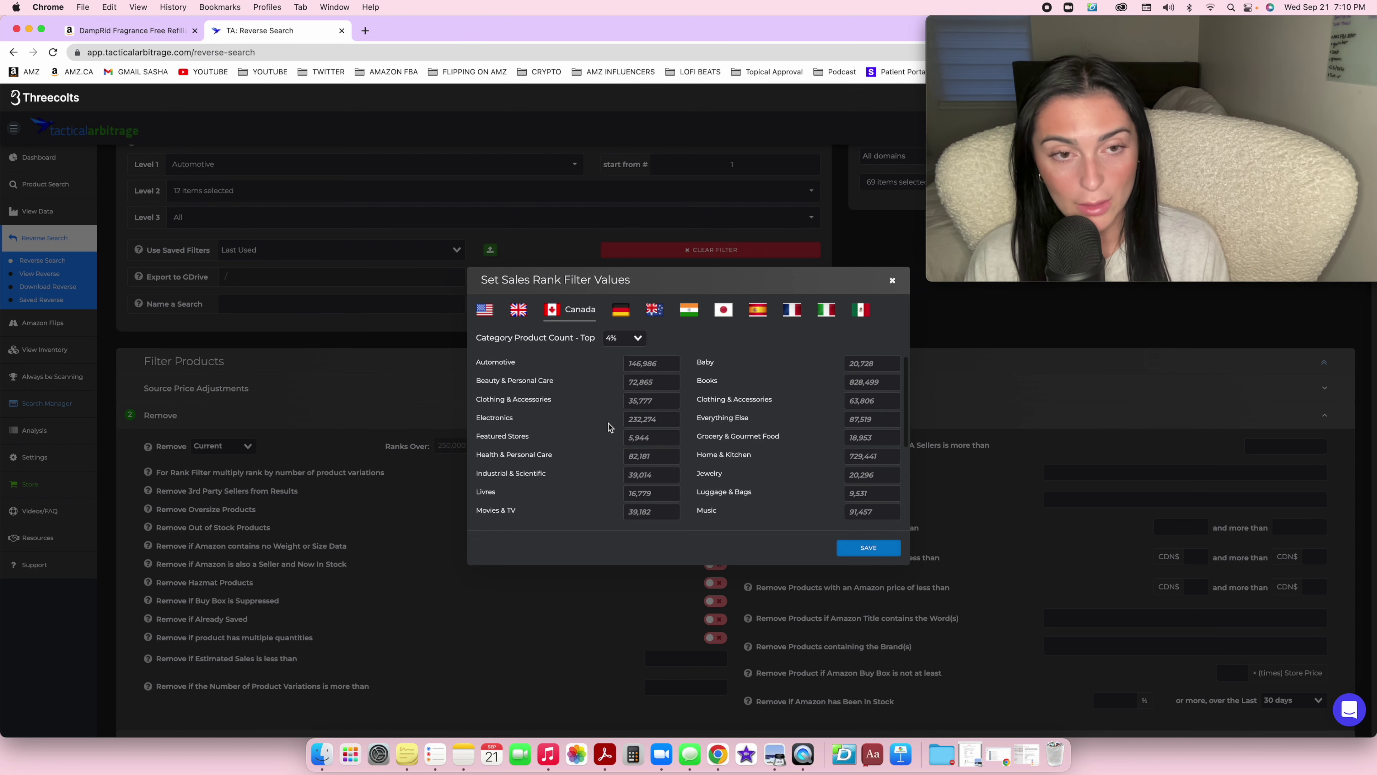
pyautogui.moveTo(476, 362); pyautogui.dragTo(524, 364)
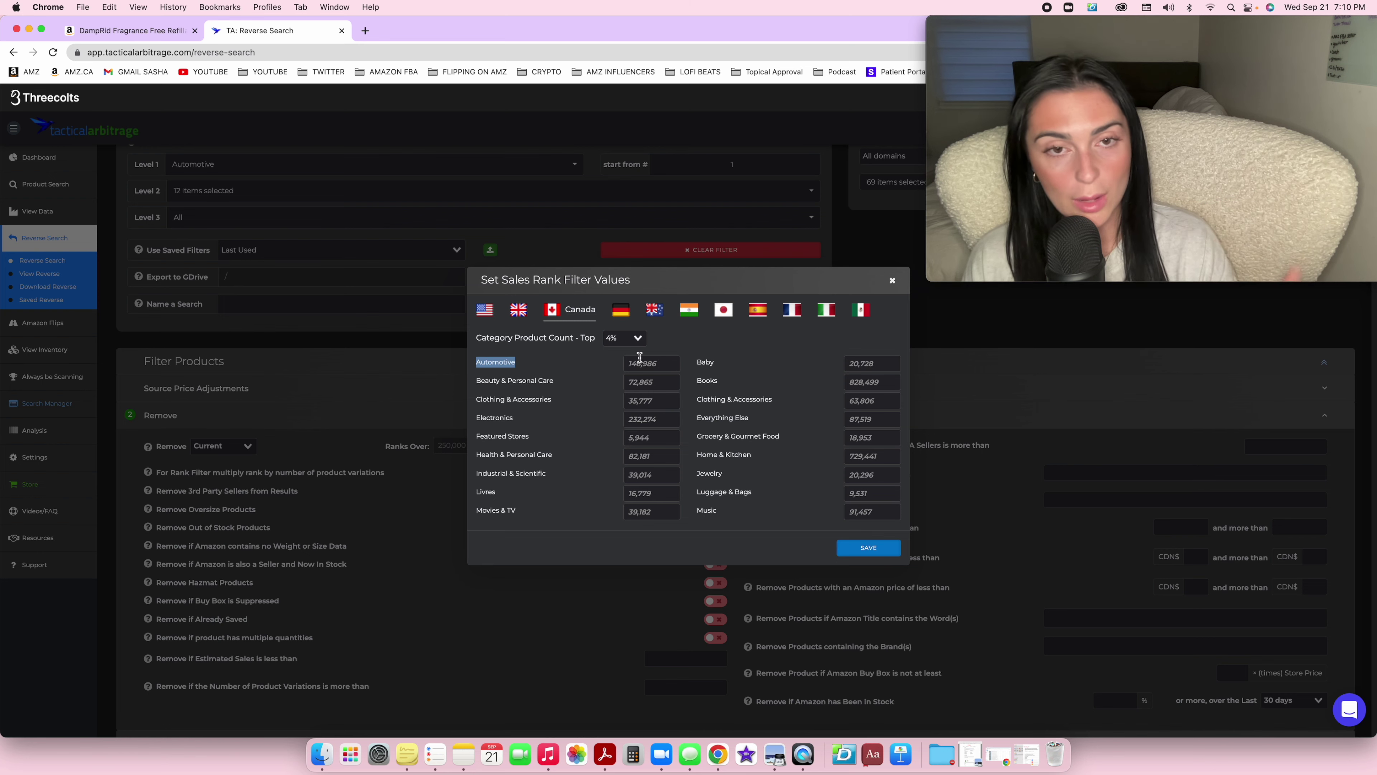
pyautogui.click(862, 548)
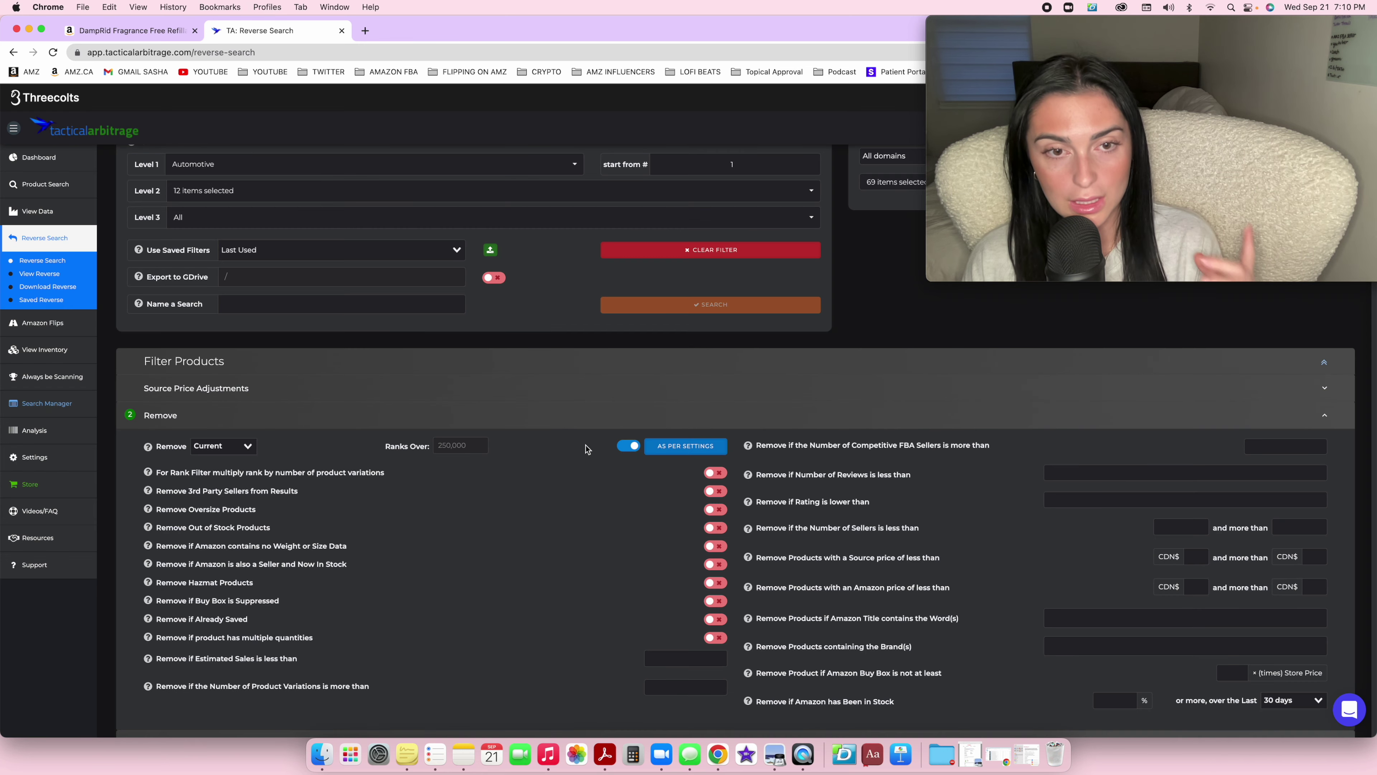
# Turn off As Per Settings and change Ranks Over from 250,000 to 150,000
pyautogui.click(636, 451)
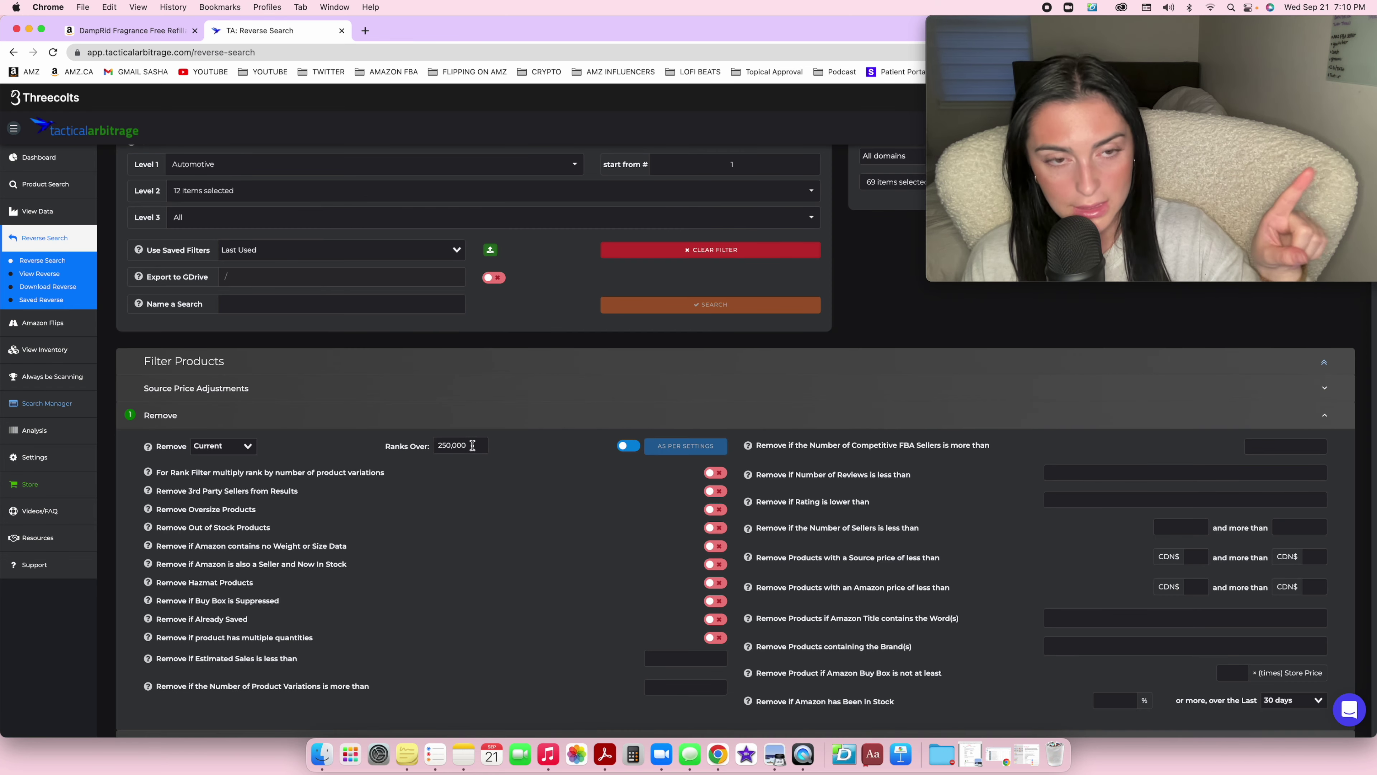
pyautogui.moveTo(467, 445); pyautogui.dragTo(361, 448)
pyautogui.write('15,0000')
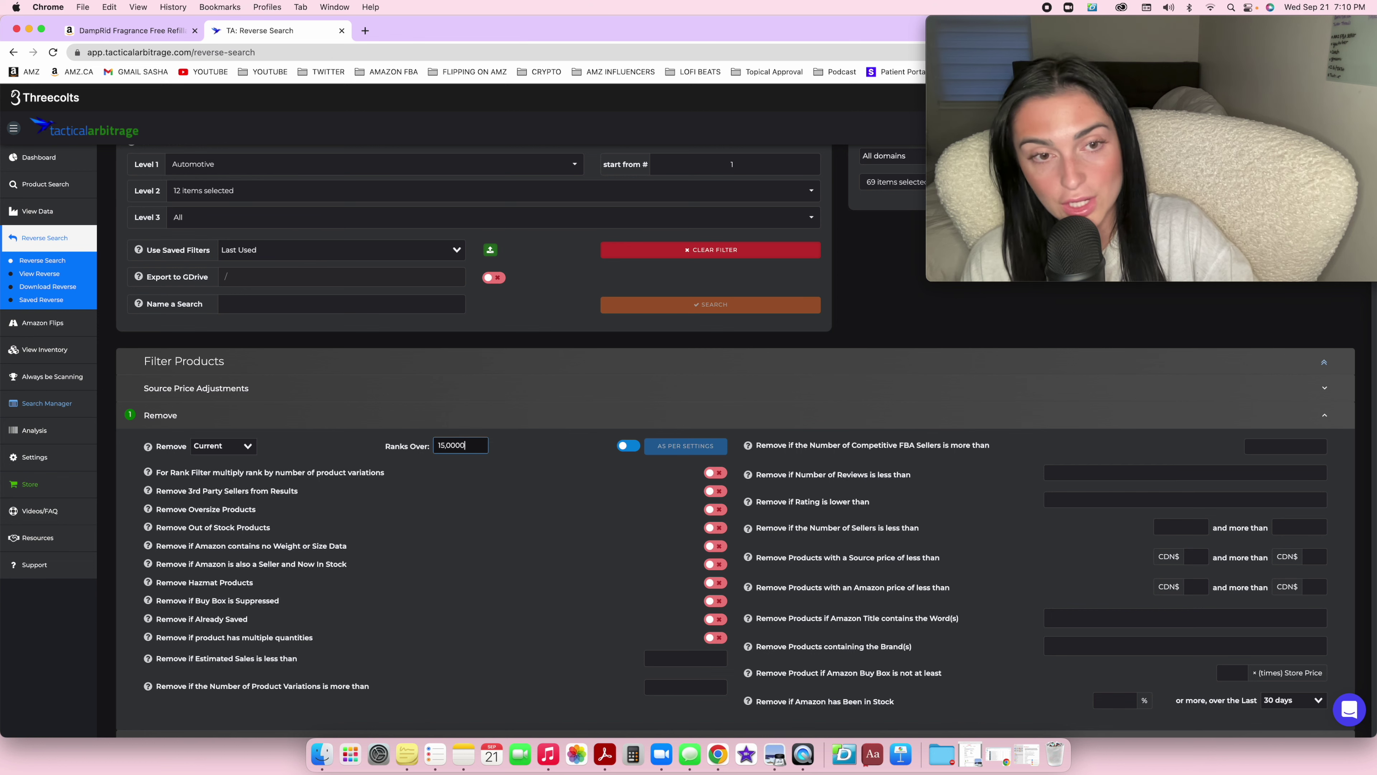
pyautogui.press('BackSpace')
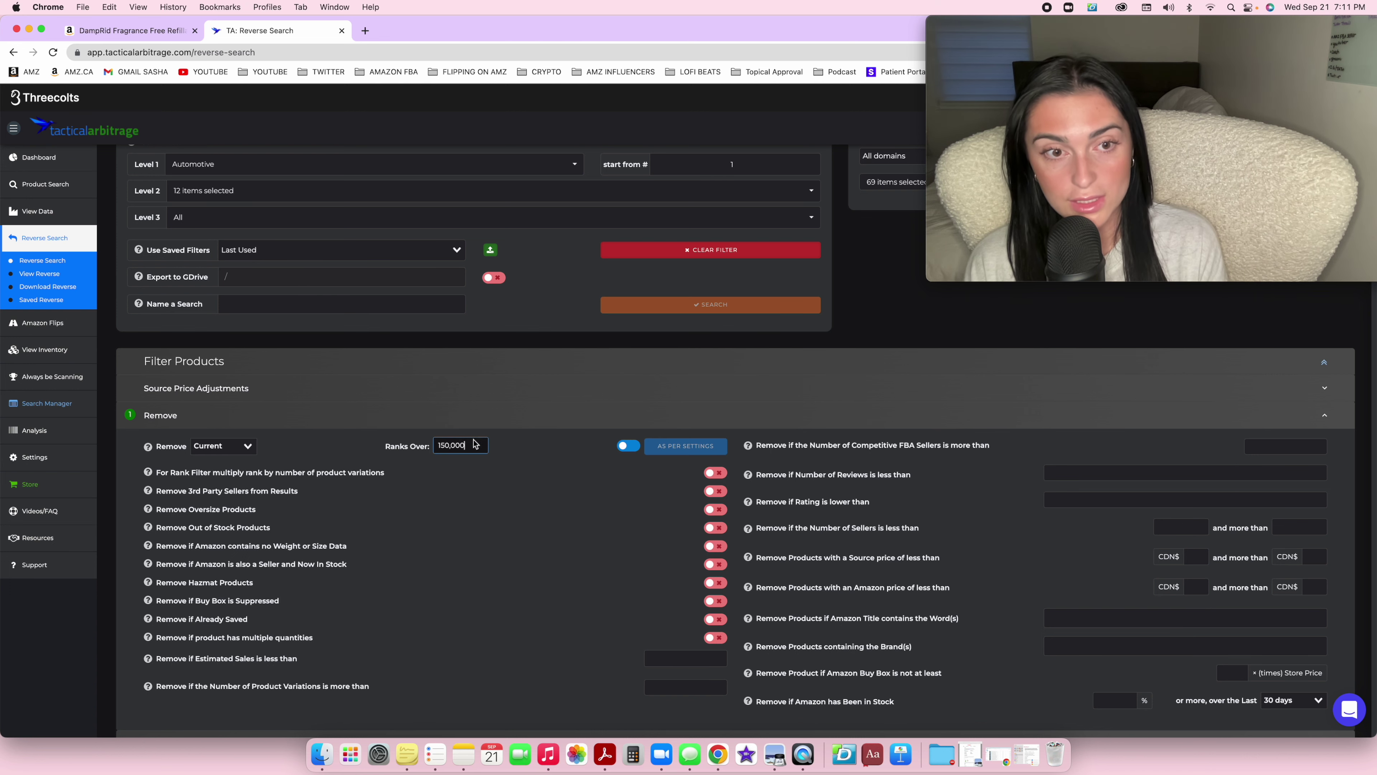
pyautogui.doubleClick(451, 446)
pyautogui.click(471, 446)
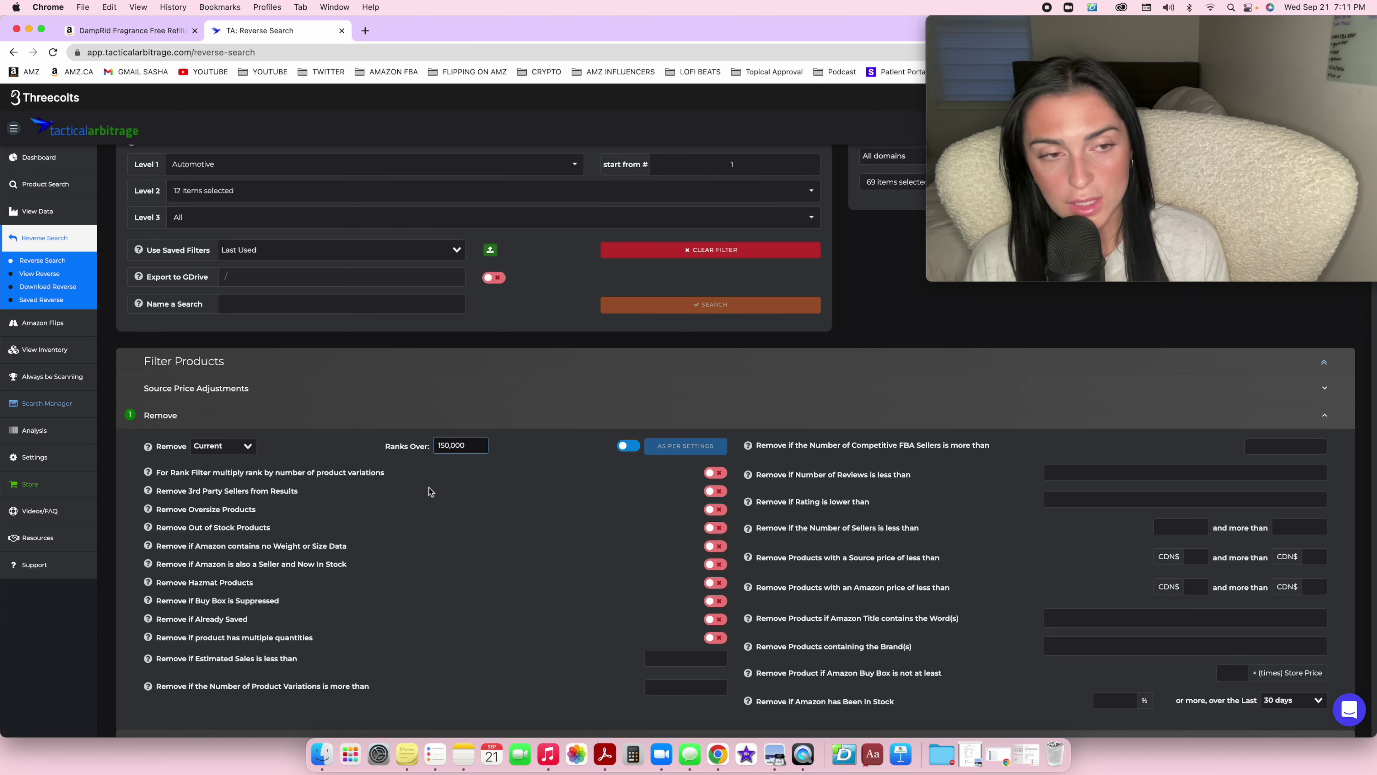
pyautogui.moveTo(189, 510); pyautogui.dragTo(249, 510)
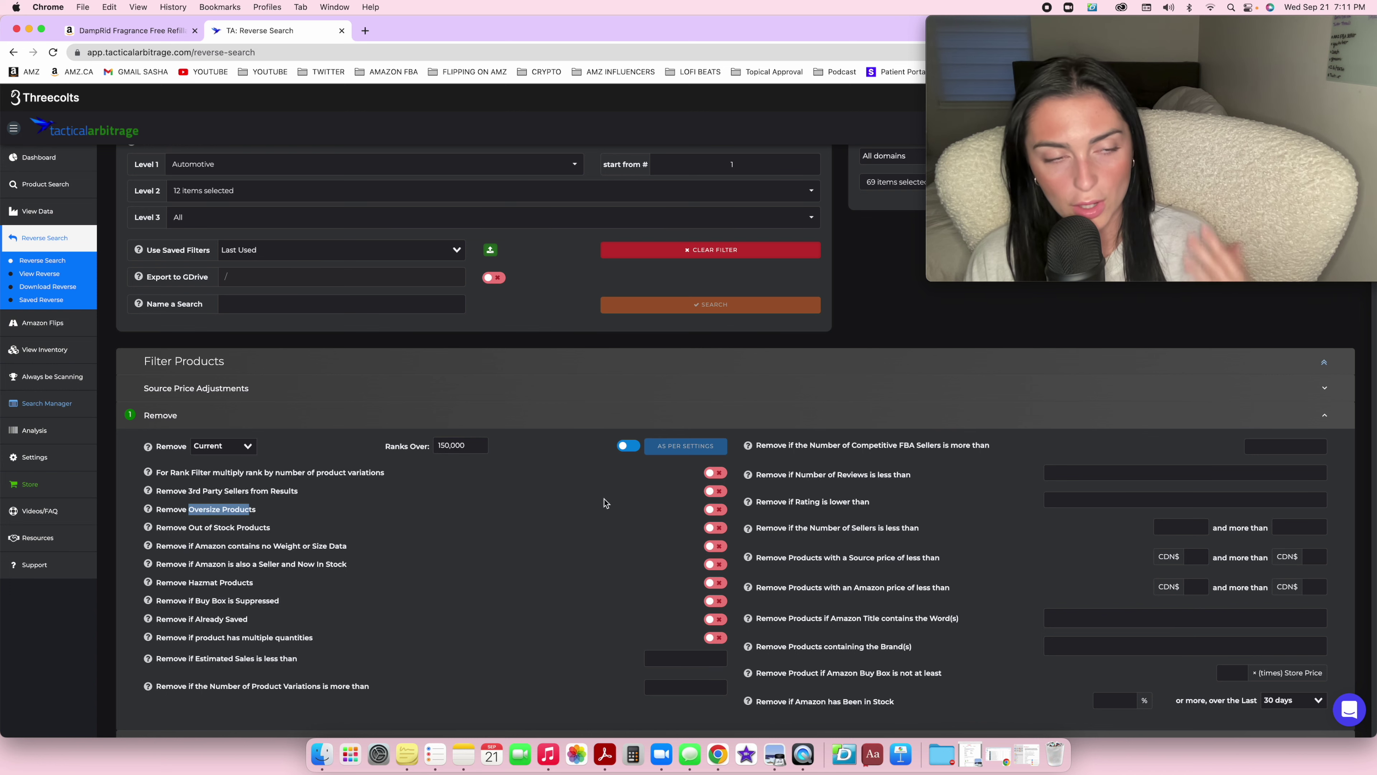
pyautogui.click(222, 508)
pyautogui.scroll(-1, 232, 505)
pyautogui.scroll(-2, 232, 505)
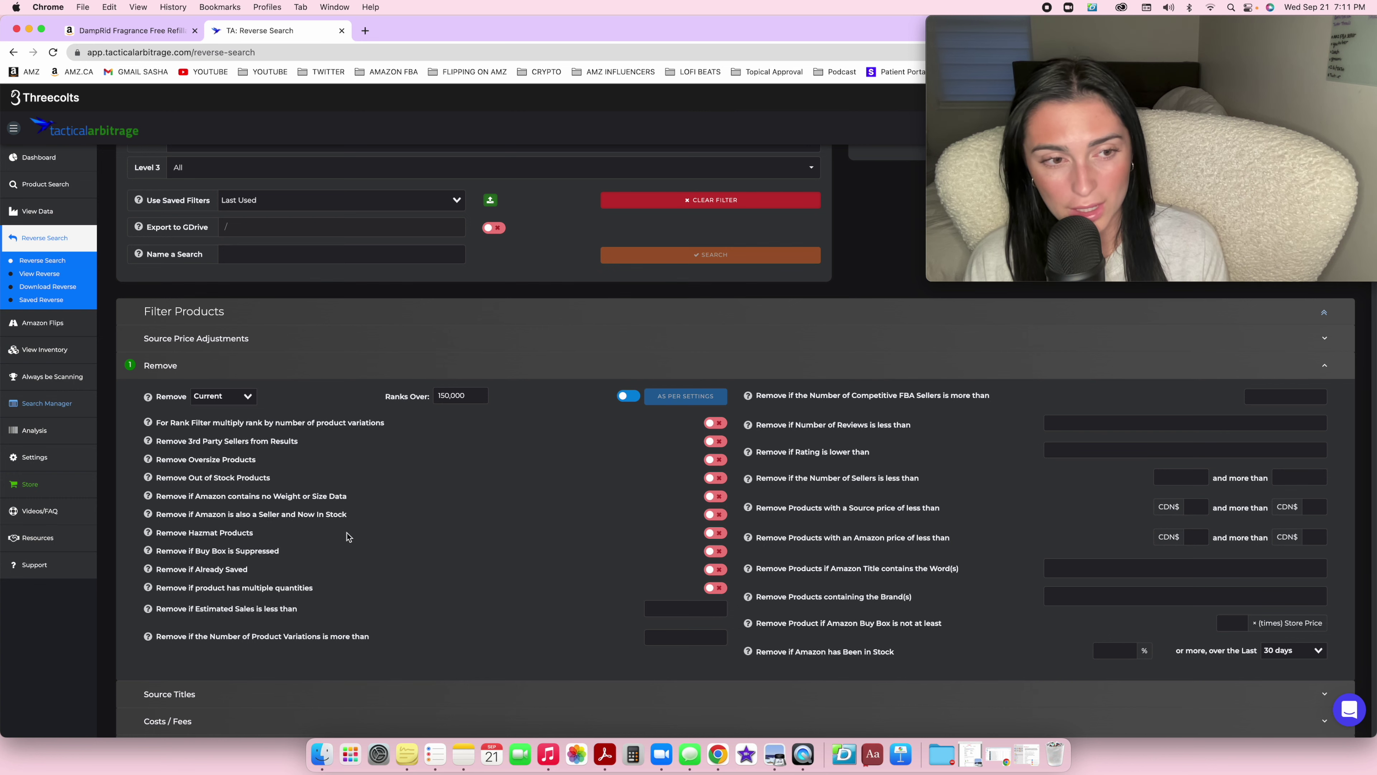
pyautogui.moveTo(188, 532); pyautogui.dragTo(222, 530)
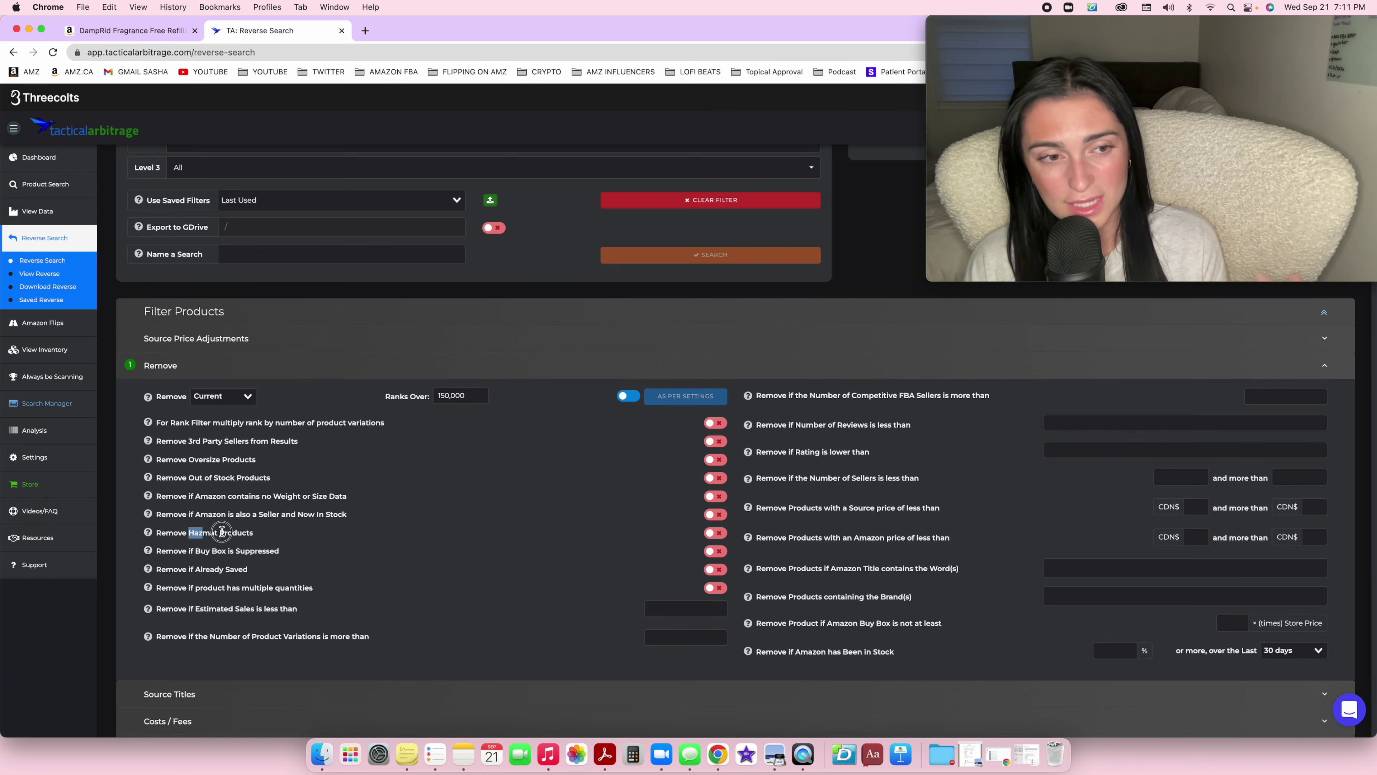
pyautogui.click(230, 532)
pyautogui.scroll(-3, 247, 553)
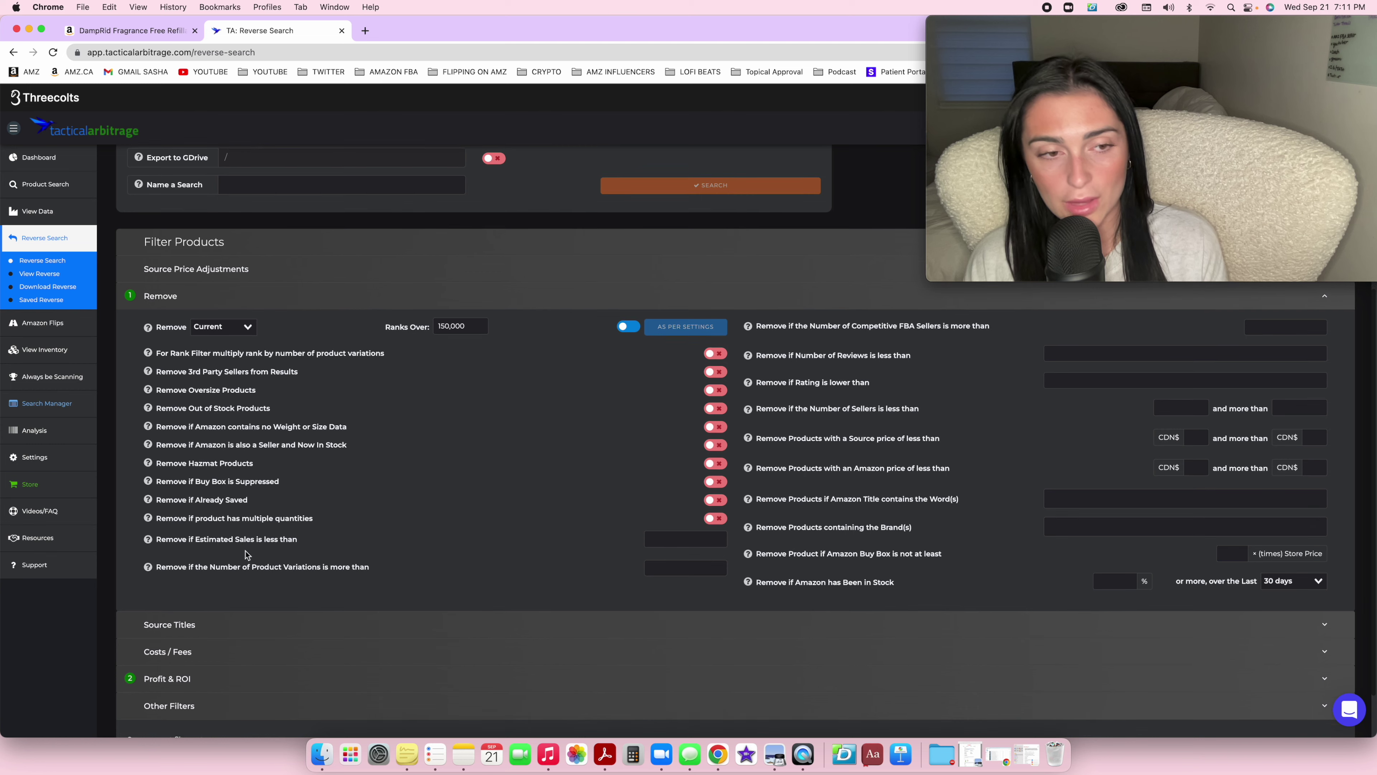
pyautogui.scroll(-3, 247, 553)
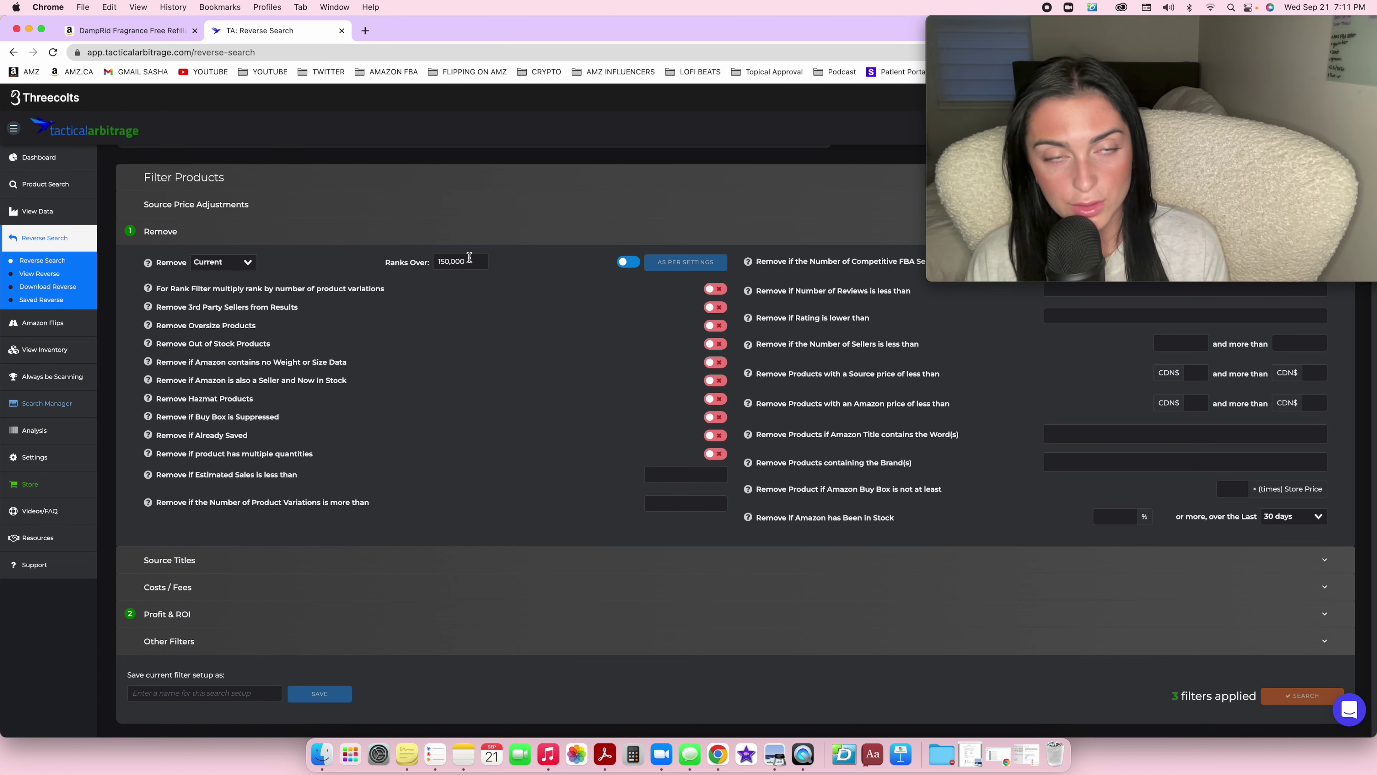
pyautogui.doubleClick(452, 263)
pyautogui.click(454, 263)
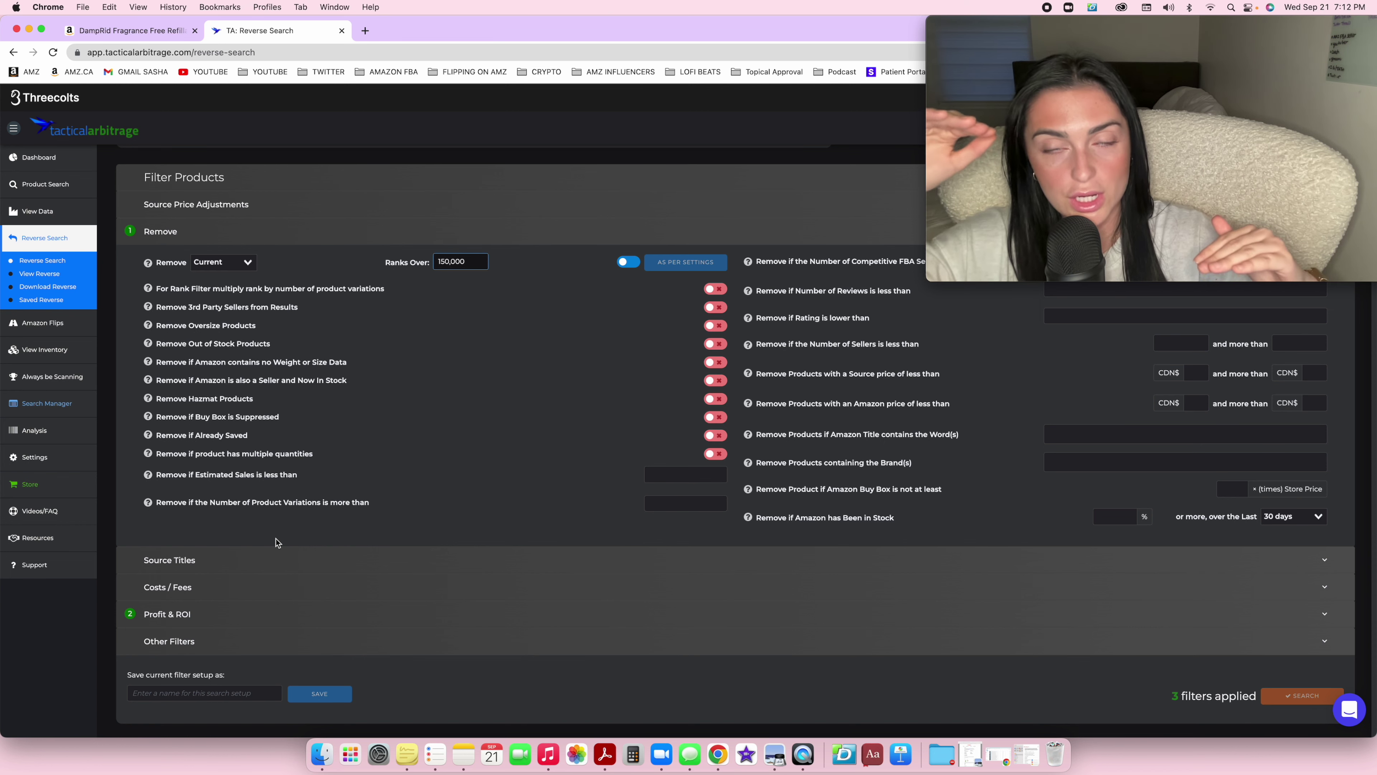
pyautogui.click(202, 621)
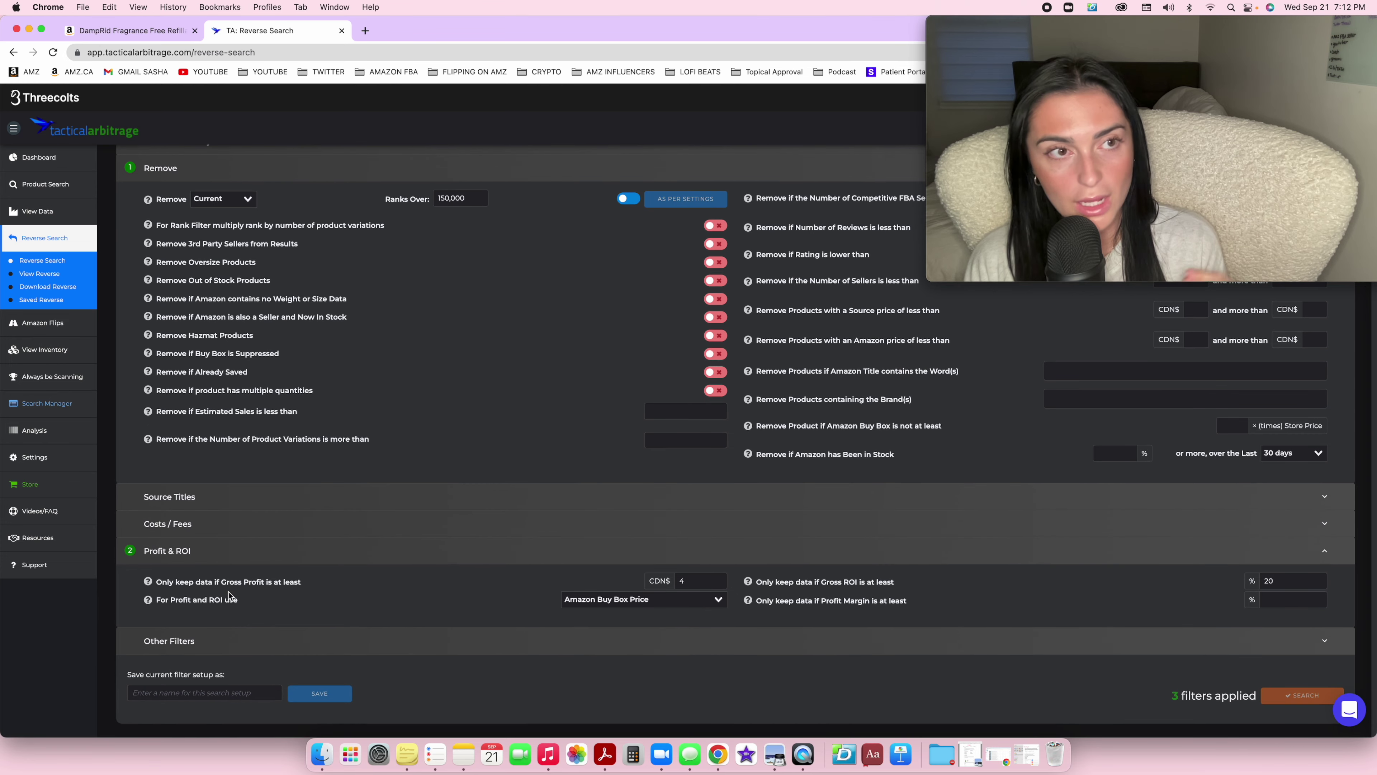
# Keep Ranks Over at 150,000 and re-enter 4 as the minimum Gross Profit CDN$
pyautogui.moveTo(469, 197); pyautogui.dragTo(418, 196)
pyautogui.click(457, 197)
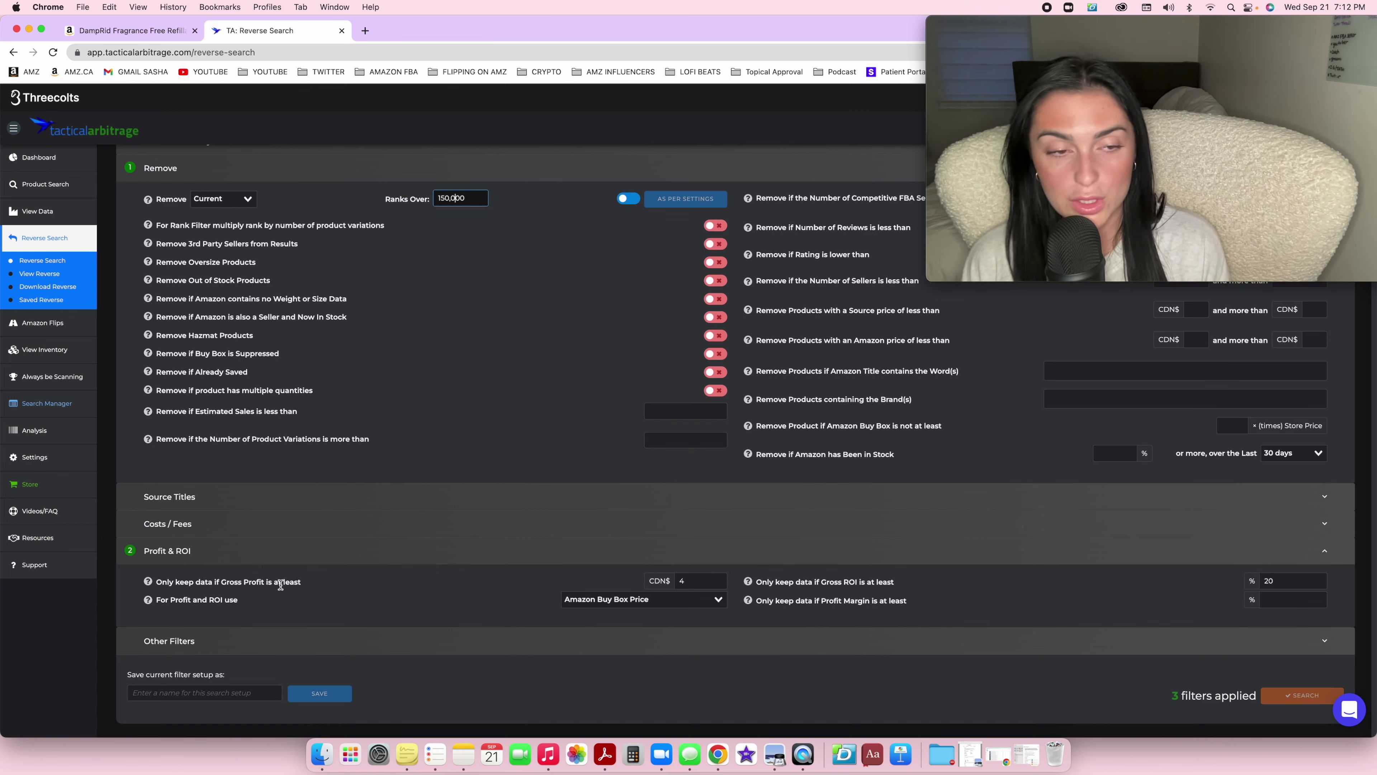
pyautogui.moveTo(698, 579); pyautogui.dragTo(674, 583)
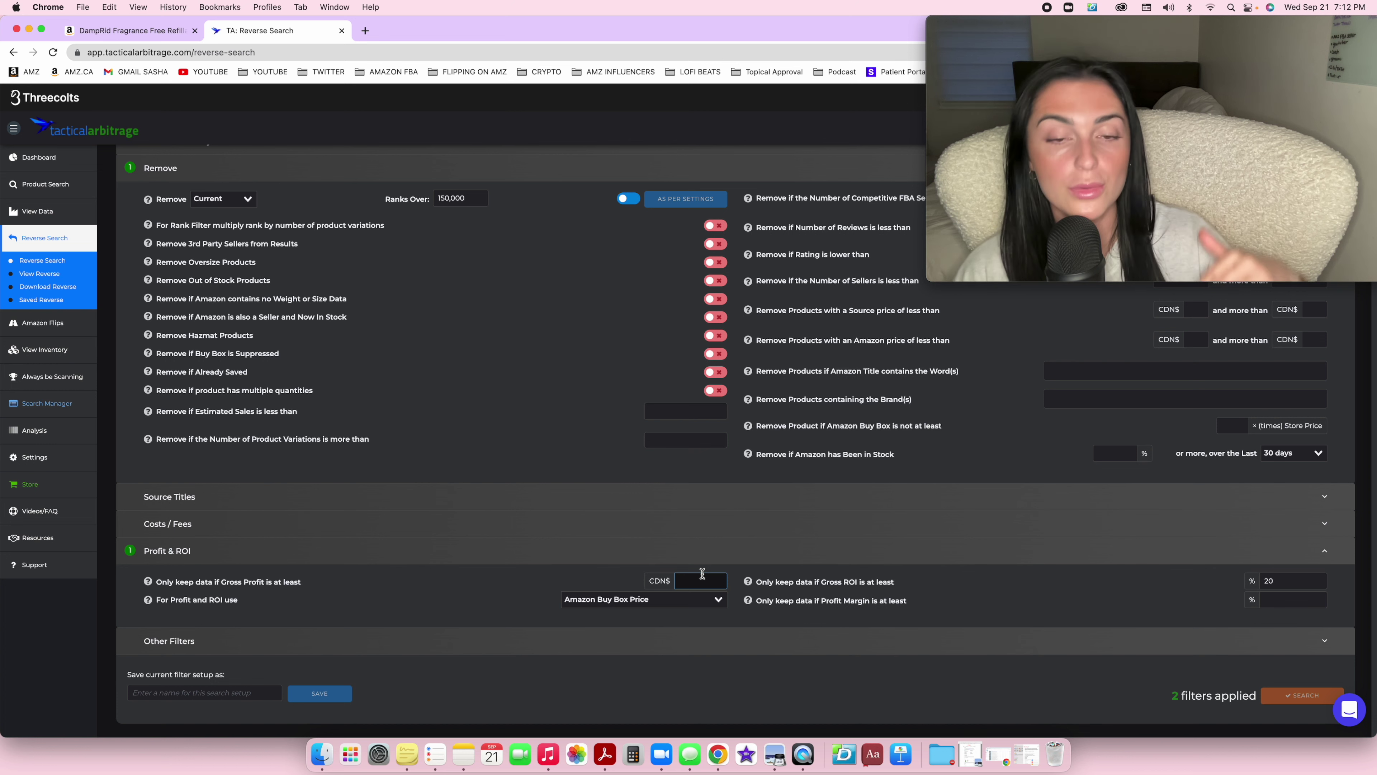
pyautogui.write('4')
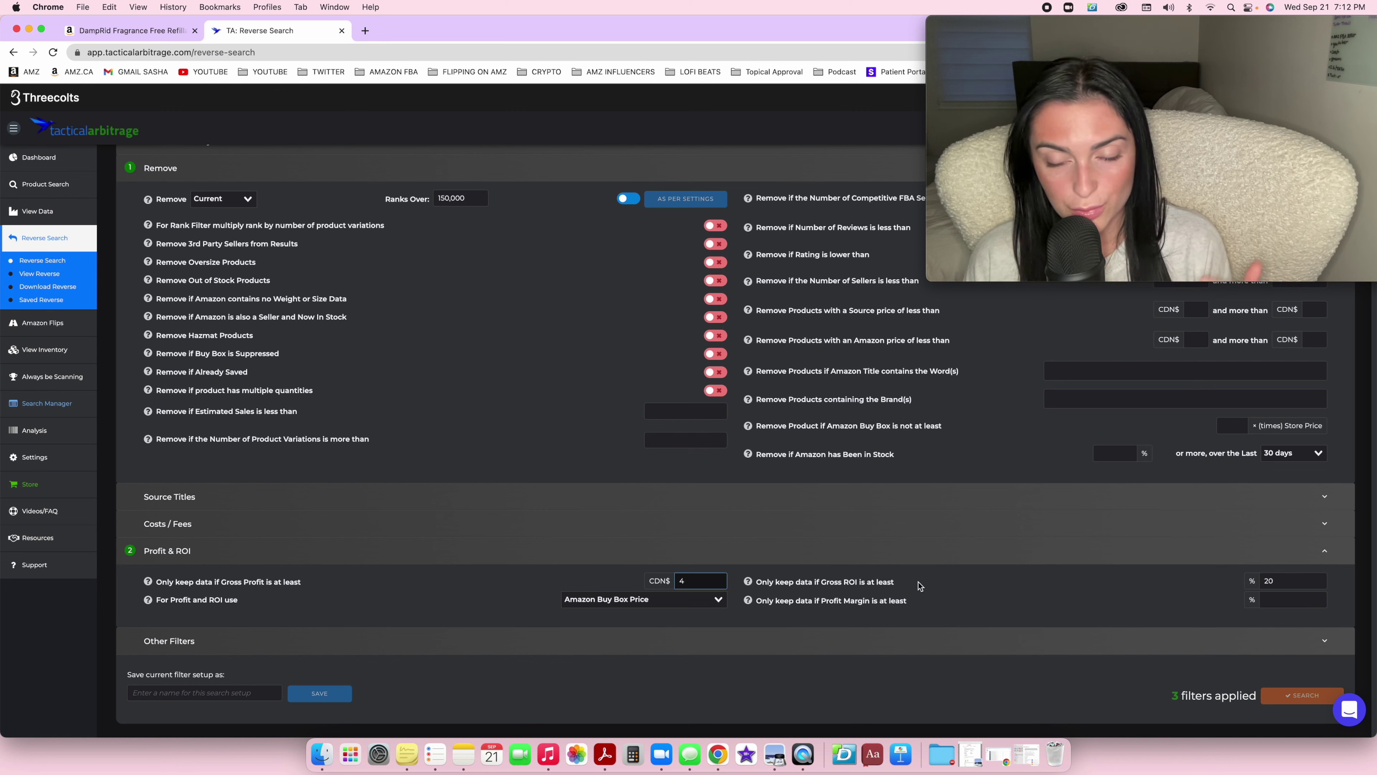
# Edit the Gross ROI % minimum and leave it empty
pyautogui.doubleClick(1269, 579)
pyautogui.write('2')
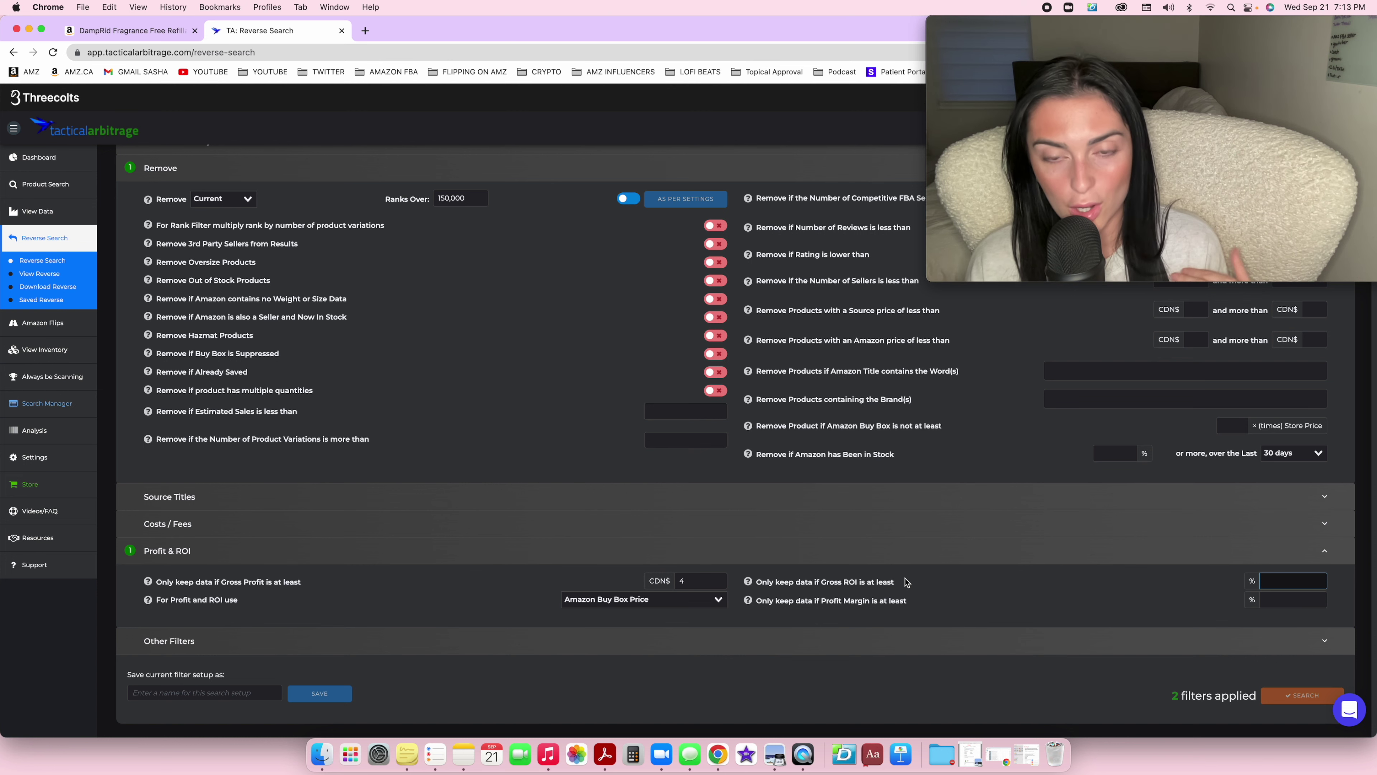
pyautogui.write('30')
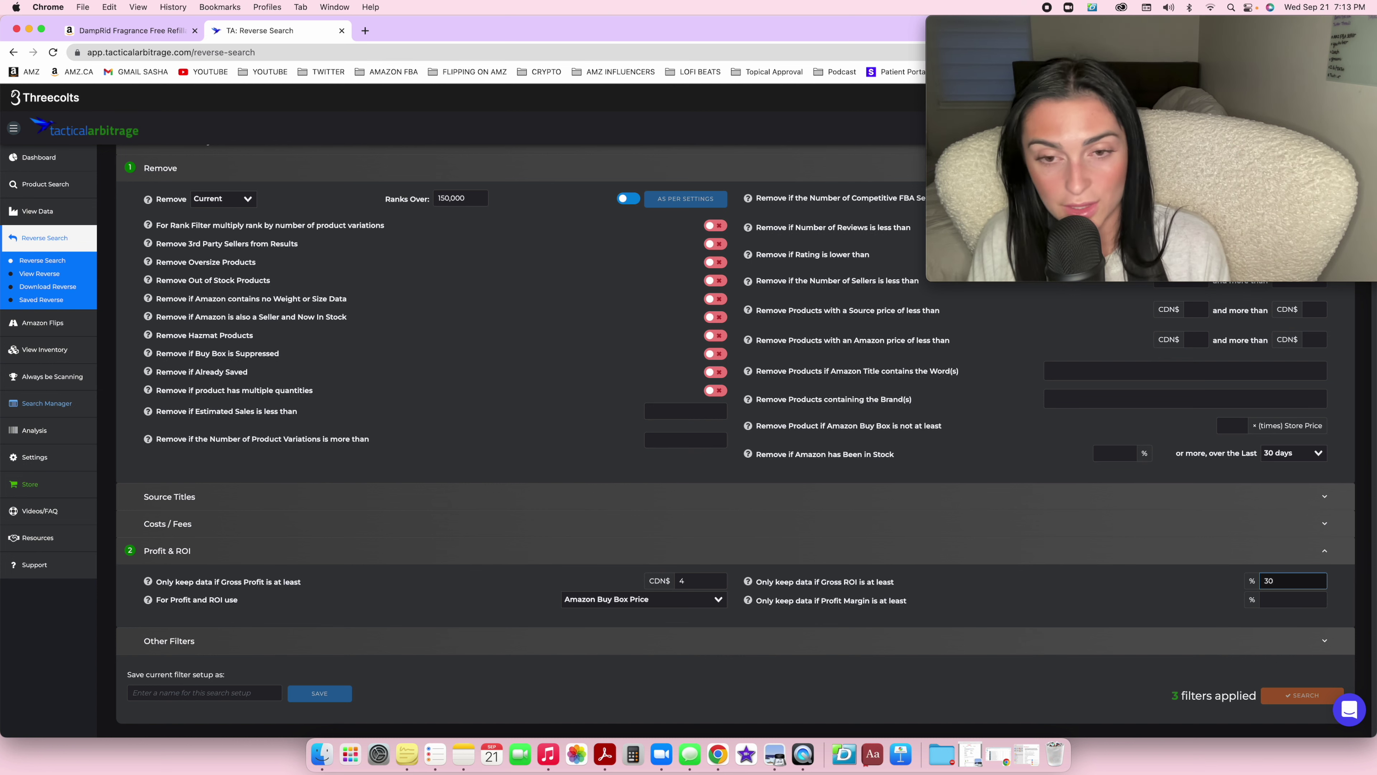
pyautogui.press('BackSpace')
pyautogui.press('BackSpace')
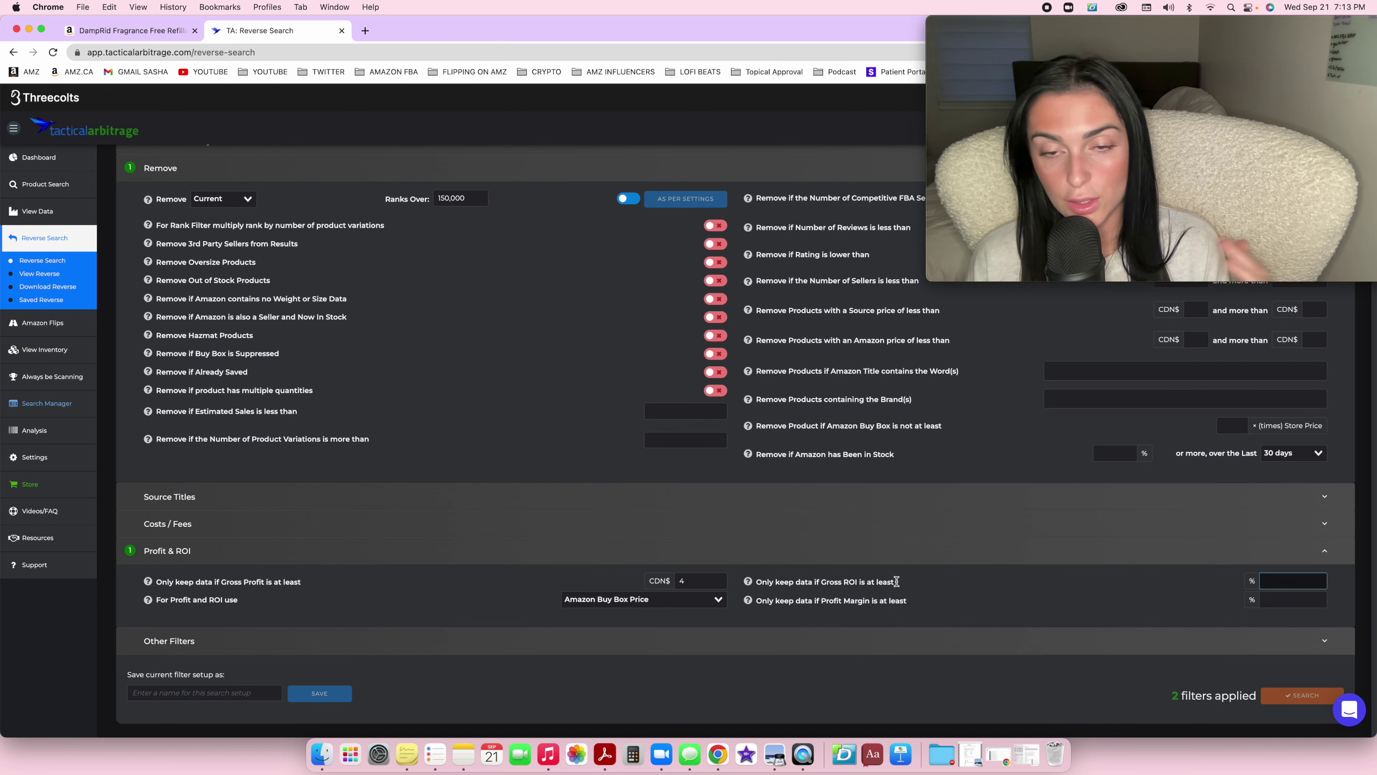
# Collapse the Profit & ROI and Remove sections and scroll back up to Reverse Product Search
pyautogui.click(346, 549)
pyautogui.click(339, 226)
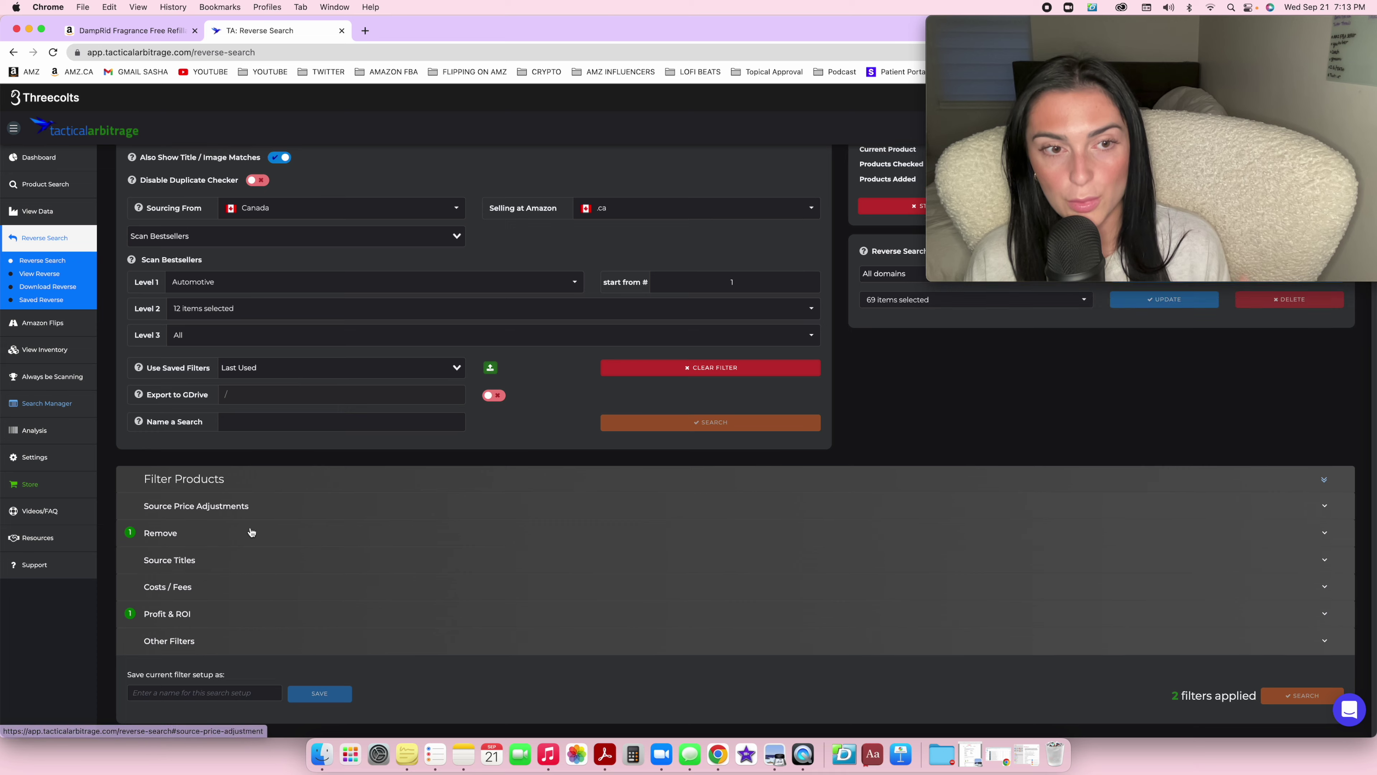
pyautogui.scroll(2, 581, 510)
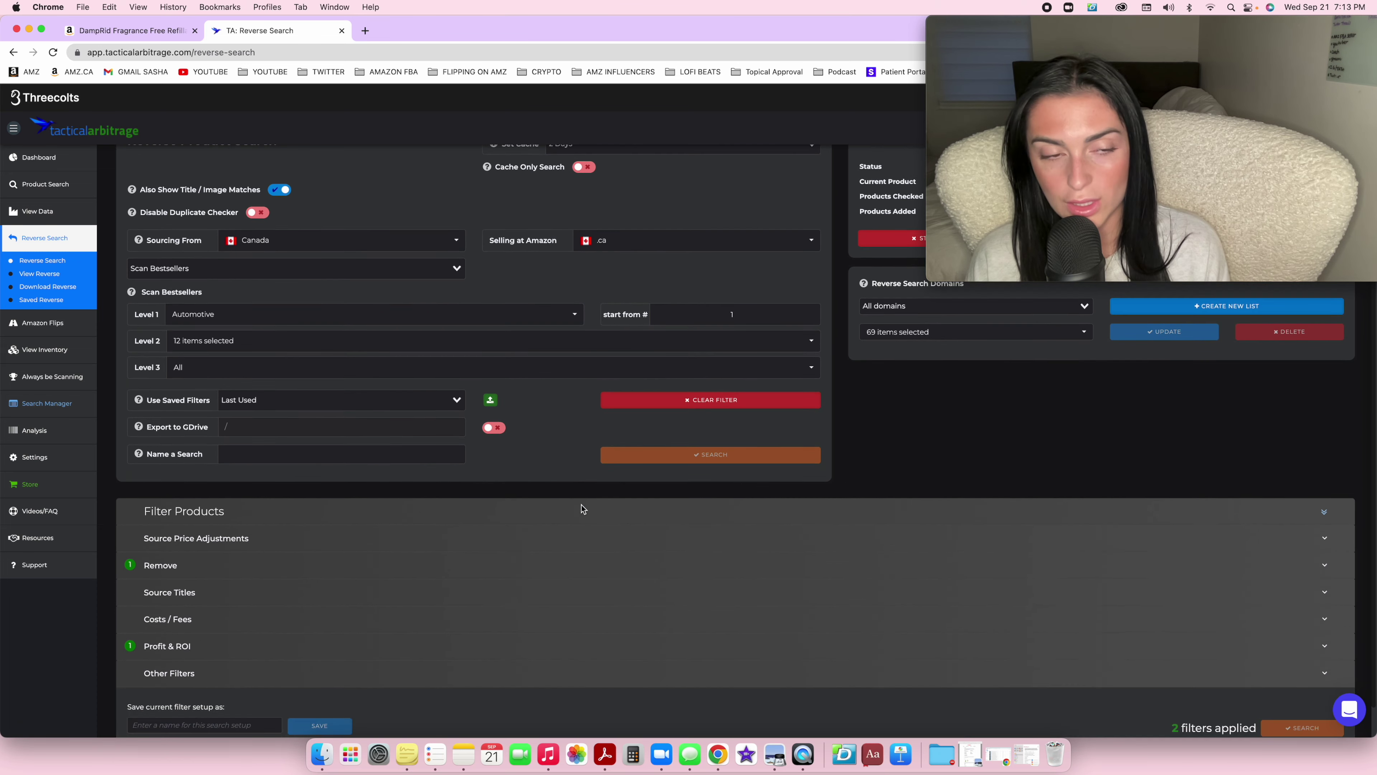
pyautogui.scroll(1, 582, 508)
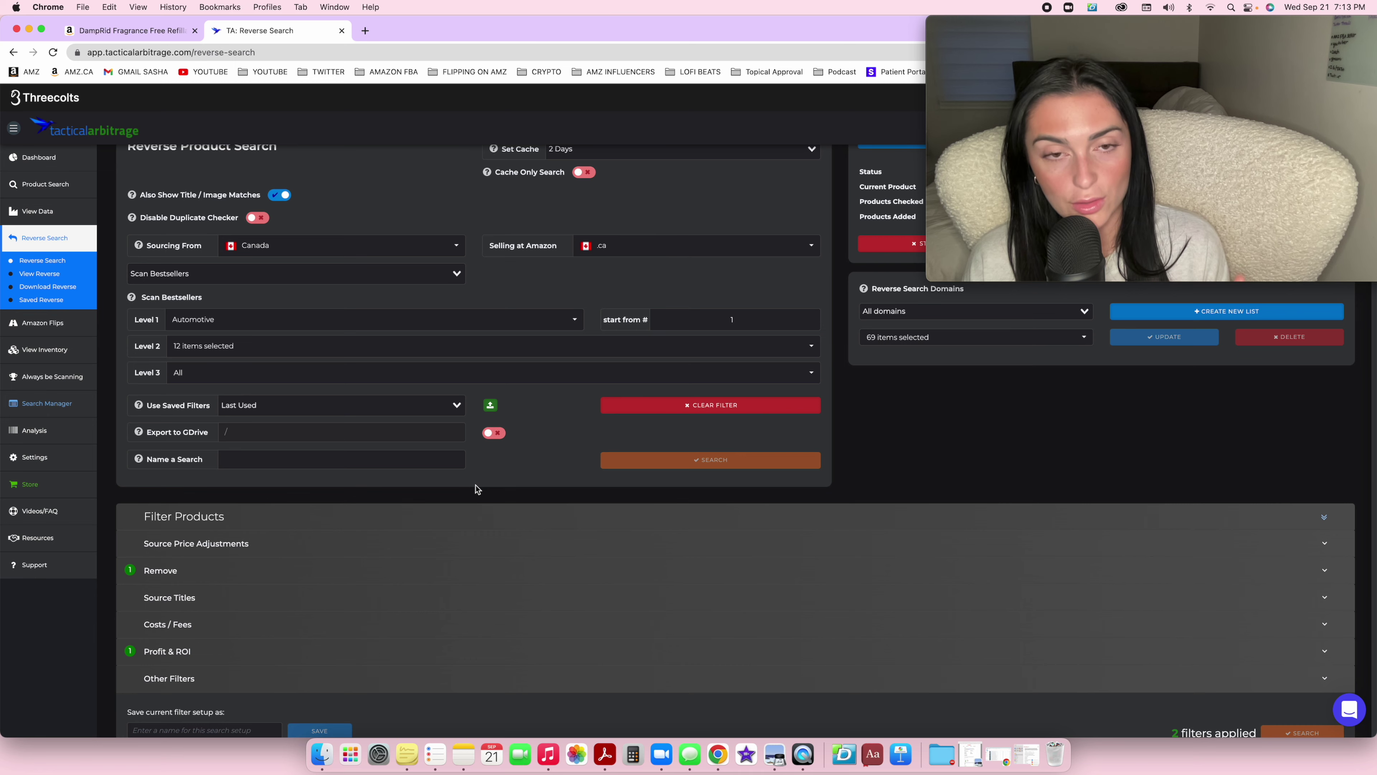
pyautogui.scroll(1, 458, 510)
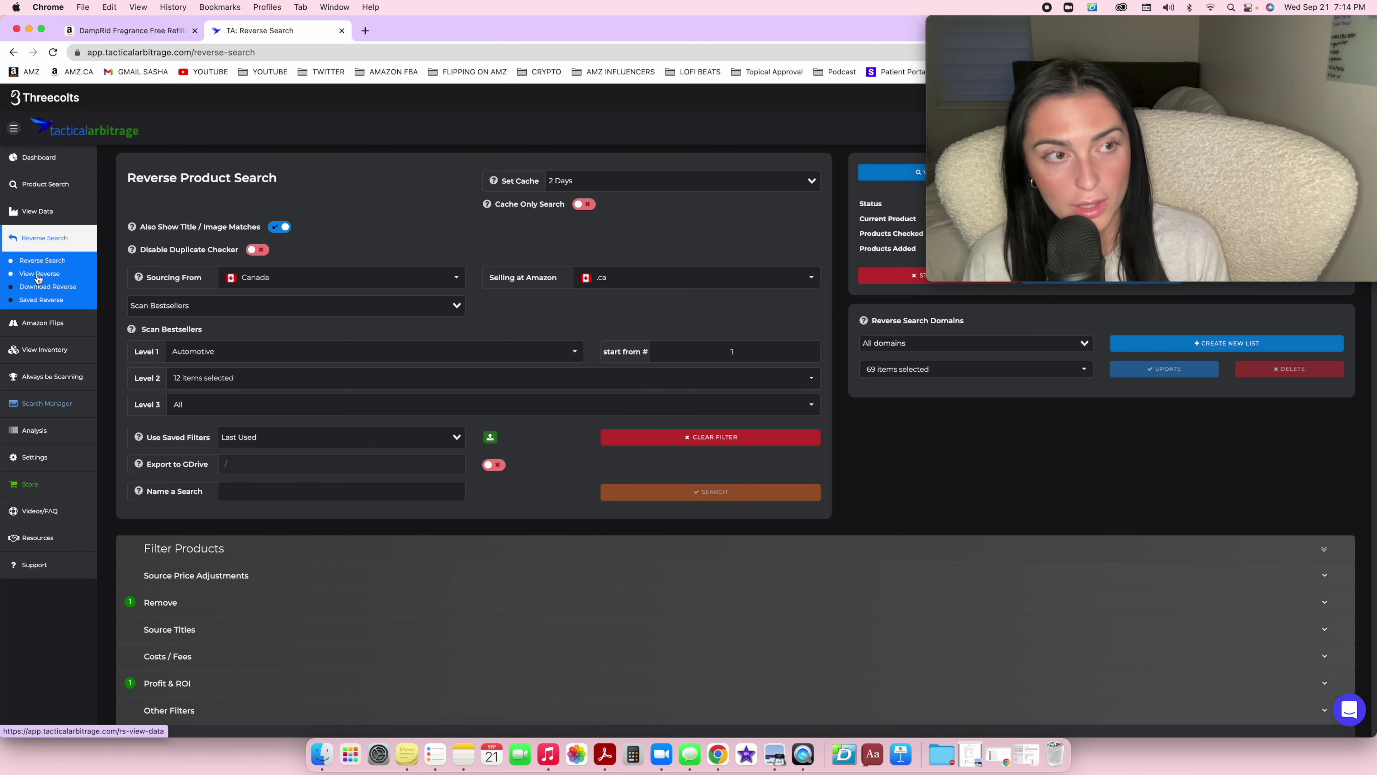
pyautogui.click(48, 404)
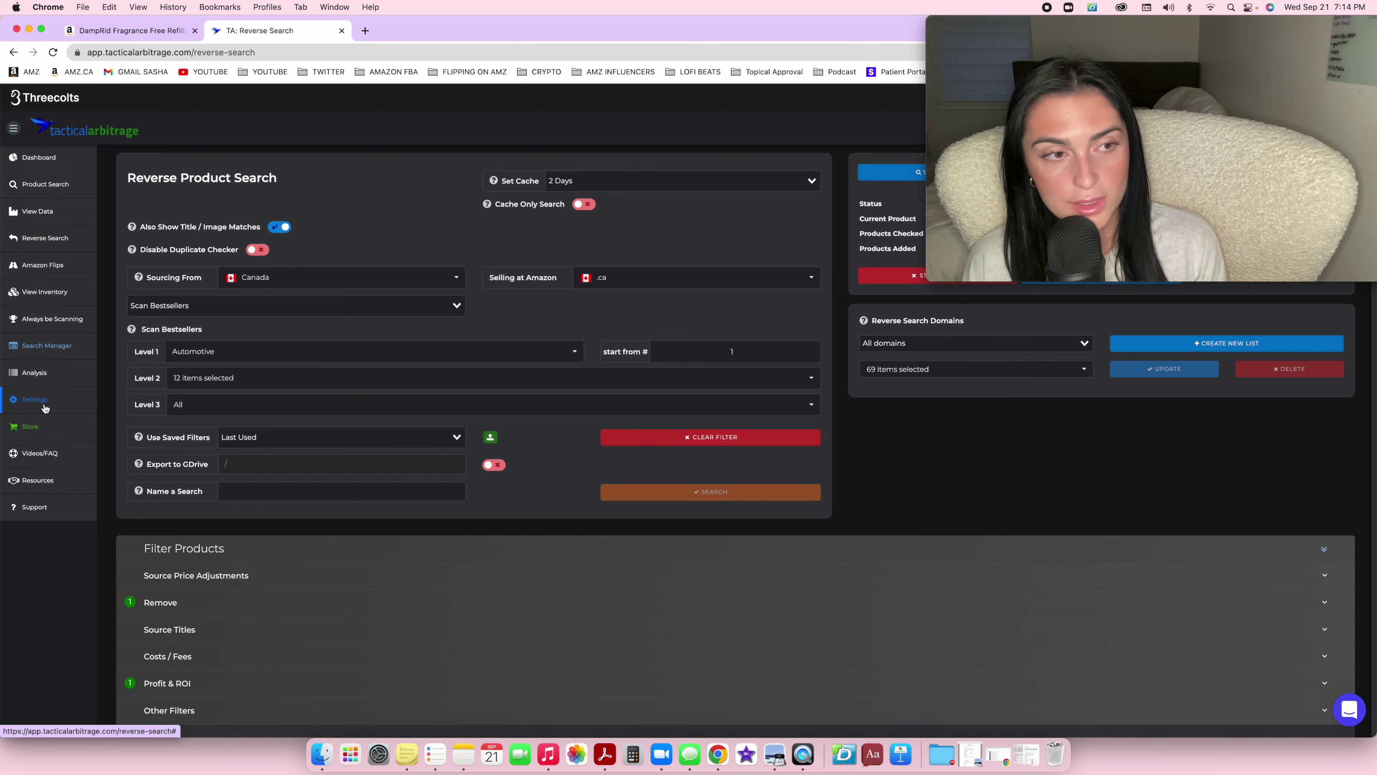
# From the Completed searches, view the Canada reverse search data, listing 388 of 393 items
pyautogui.click(274, 213)
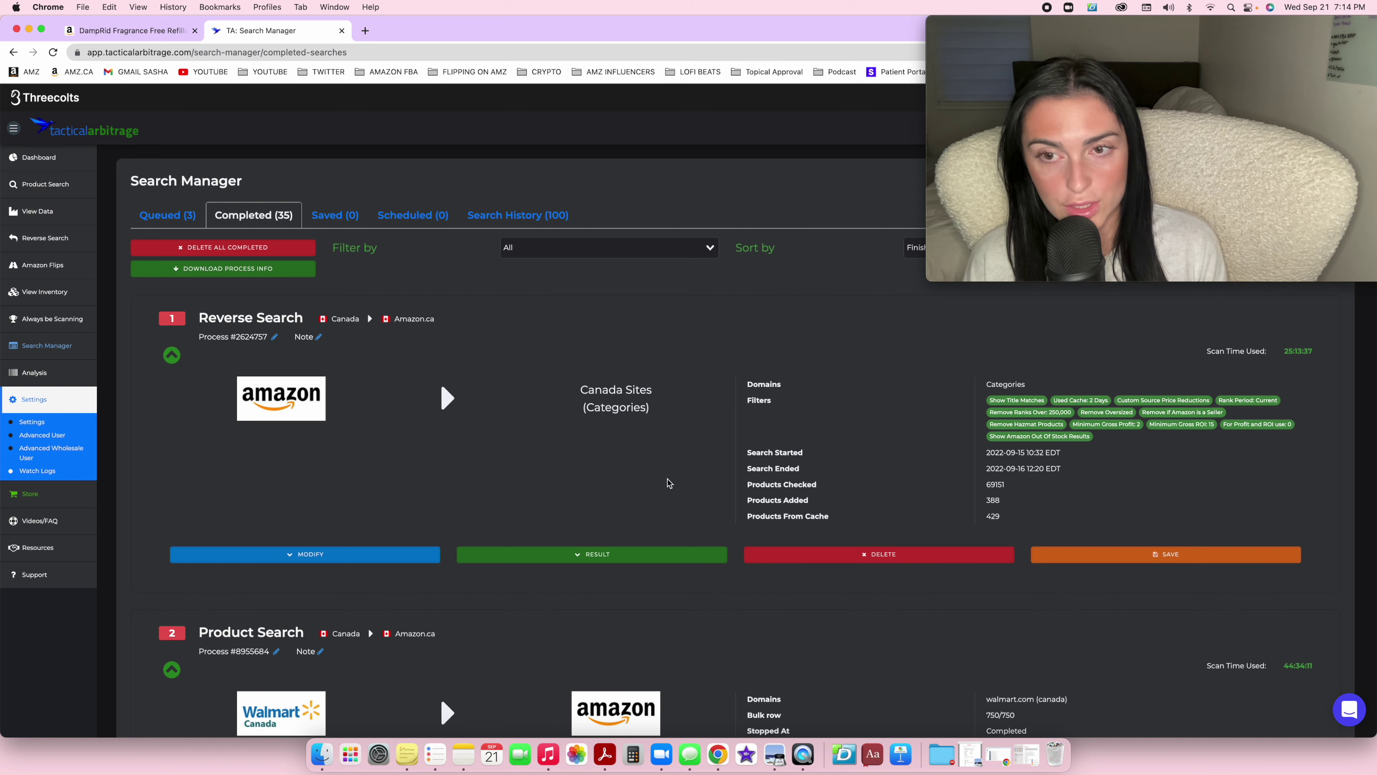
pyautogui.click(290, 557)
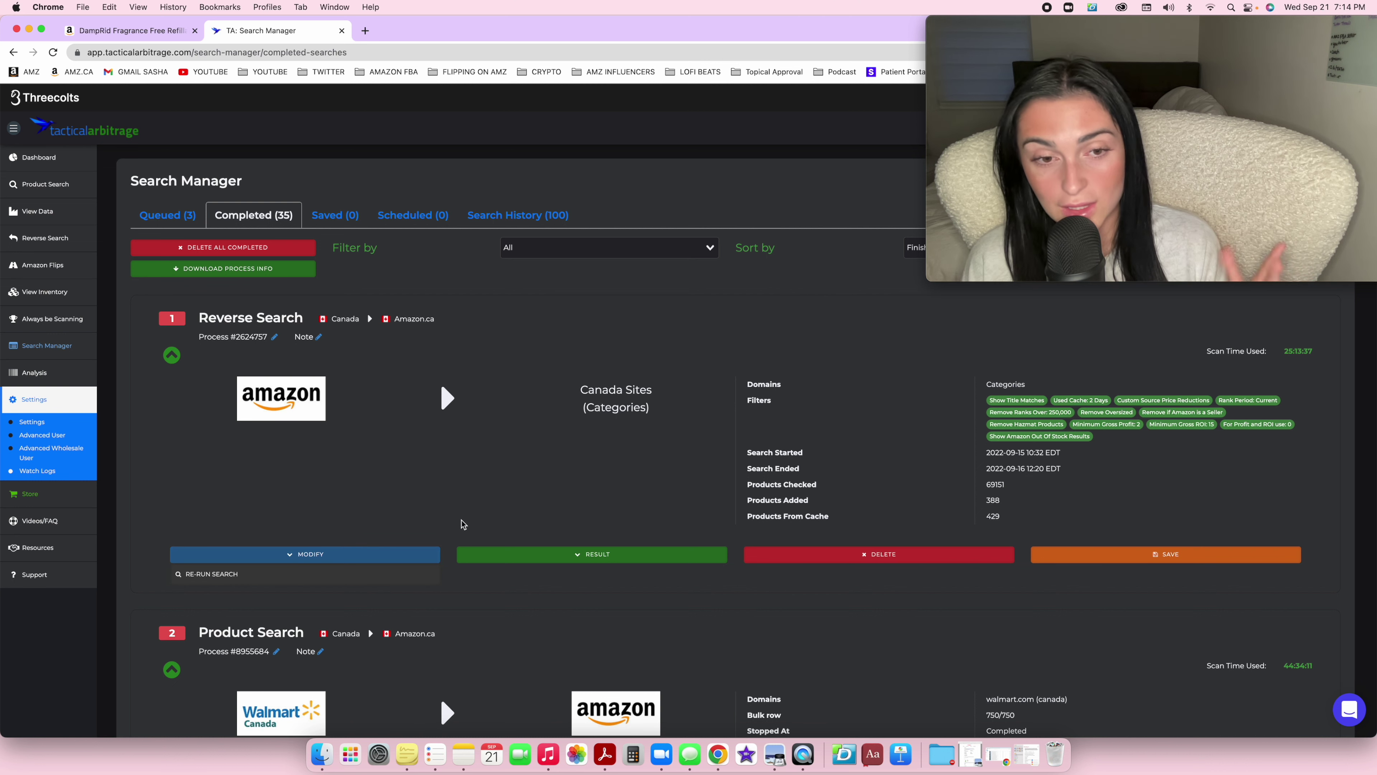
pyautogui.click(573, 557)
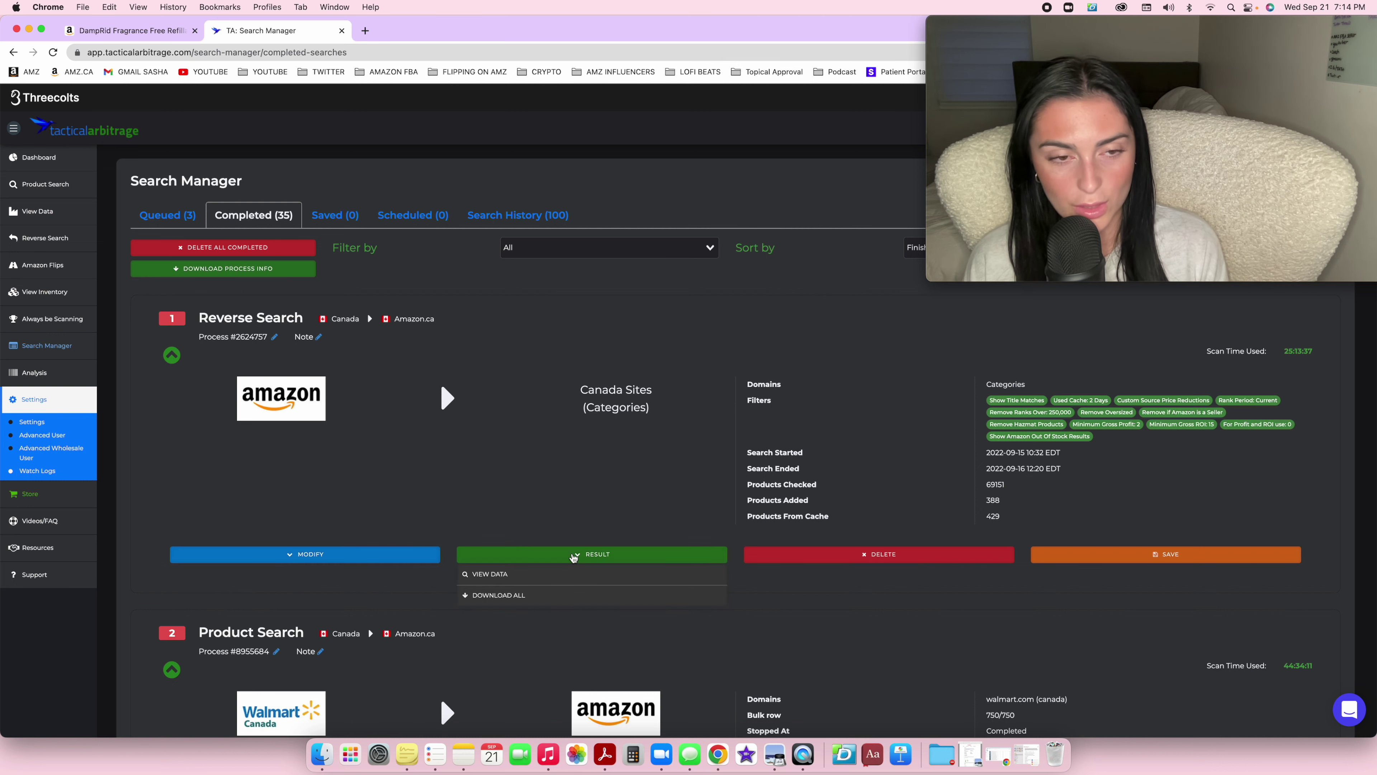
pyautogui.click(516, 578)
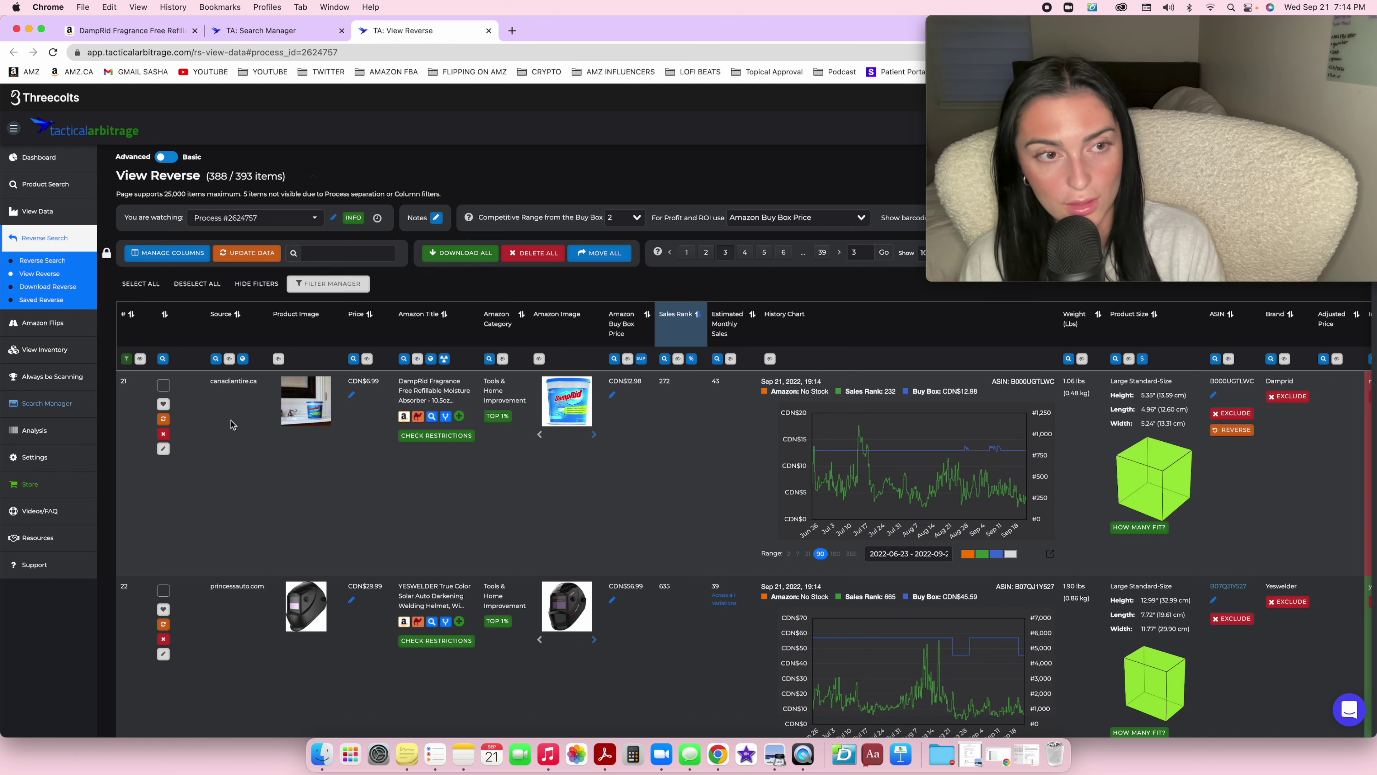
pyautogui.scroll(-5, 215, 395)
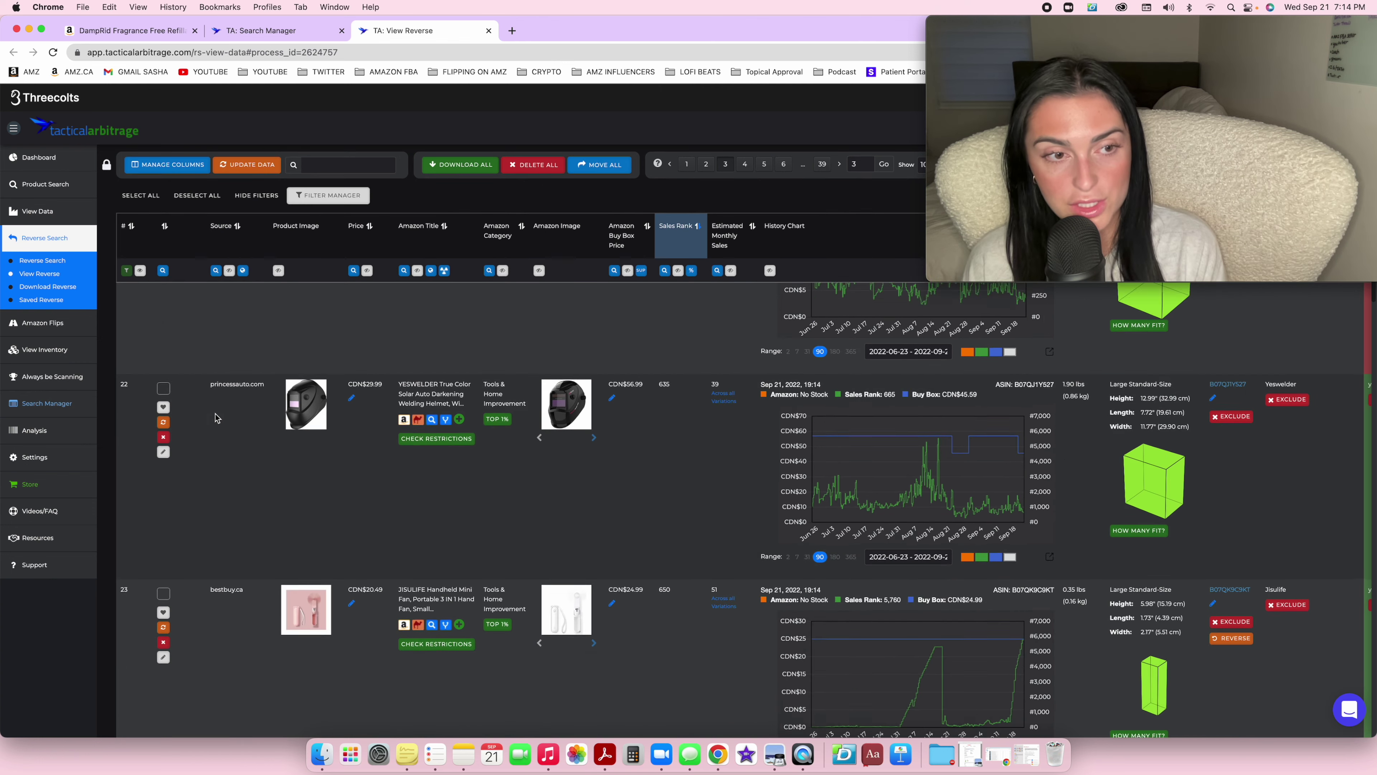
pyautogui.scroll(-13, 217, 445)
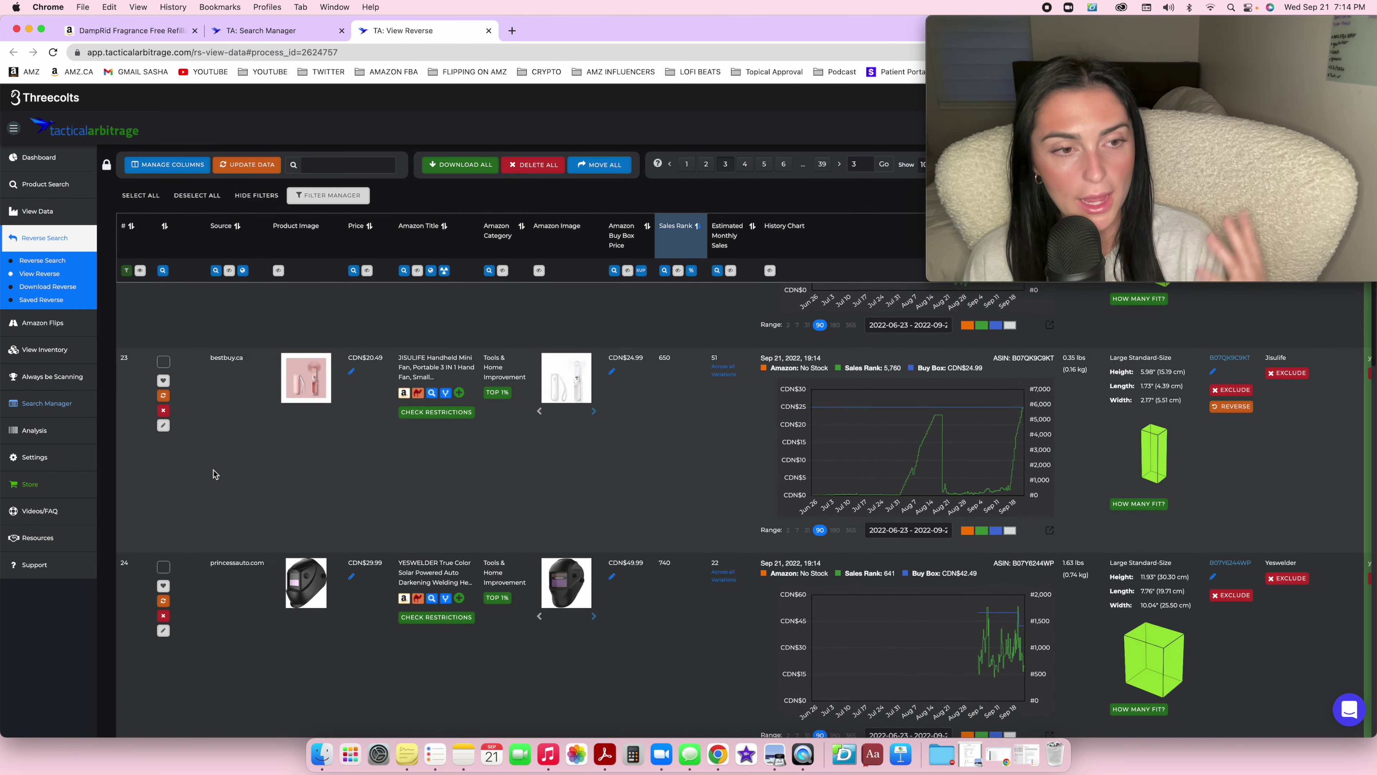
pyautogui.scroll(20, 227, 477)
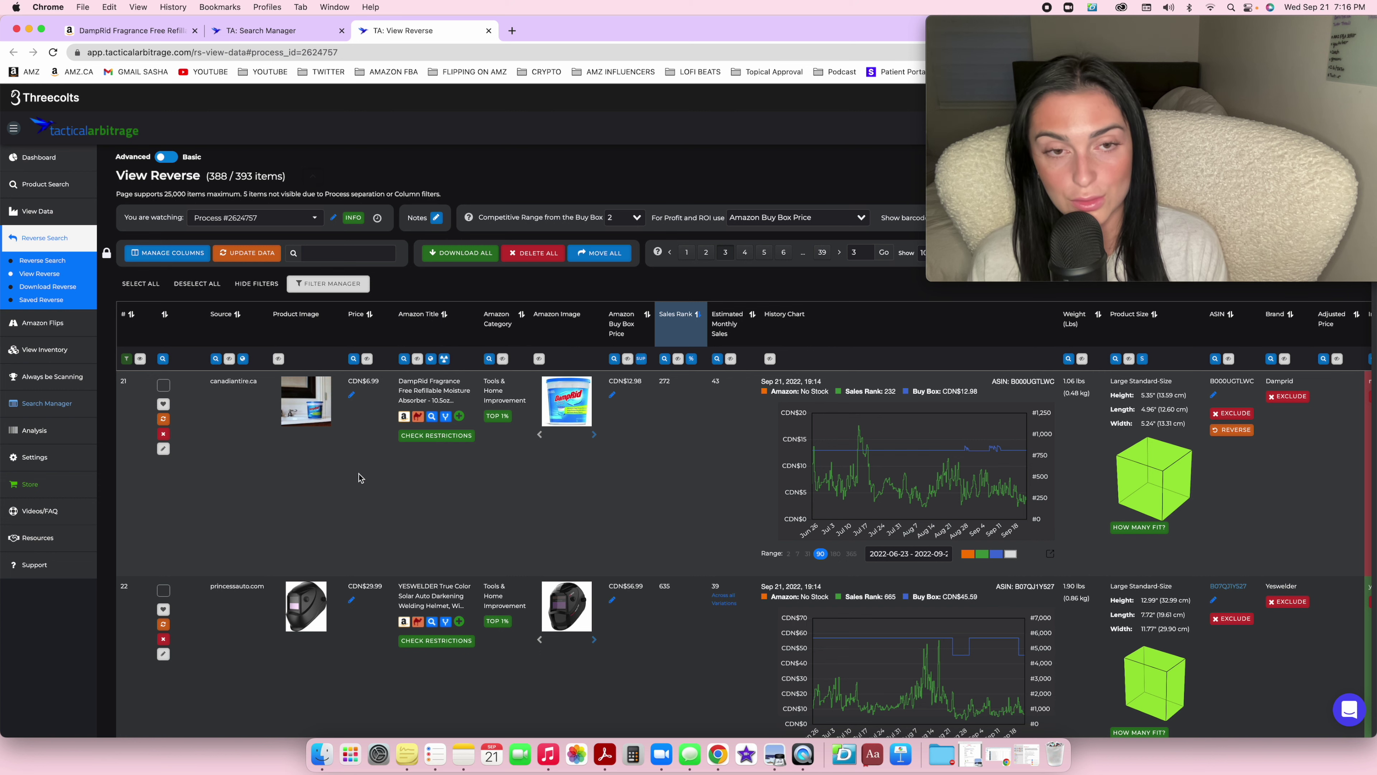
pyautogui.scroll(-6, 302, 510)
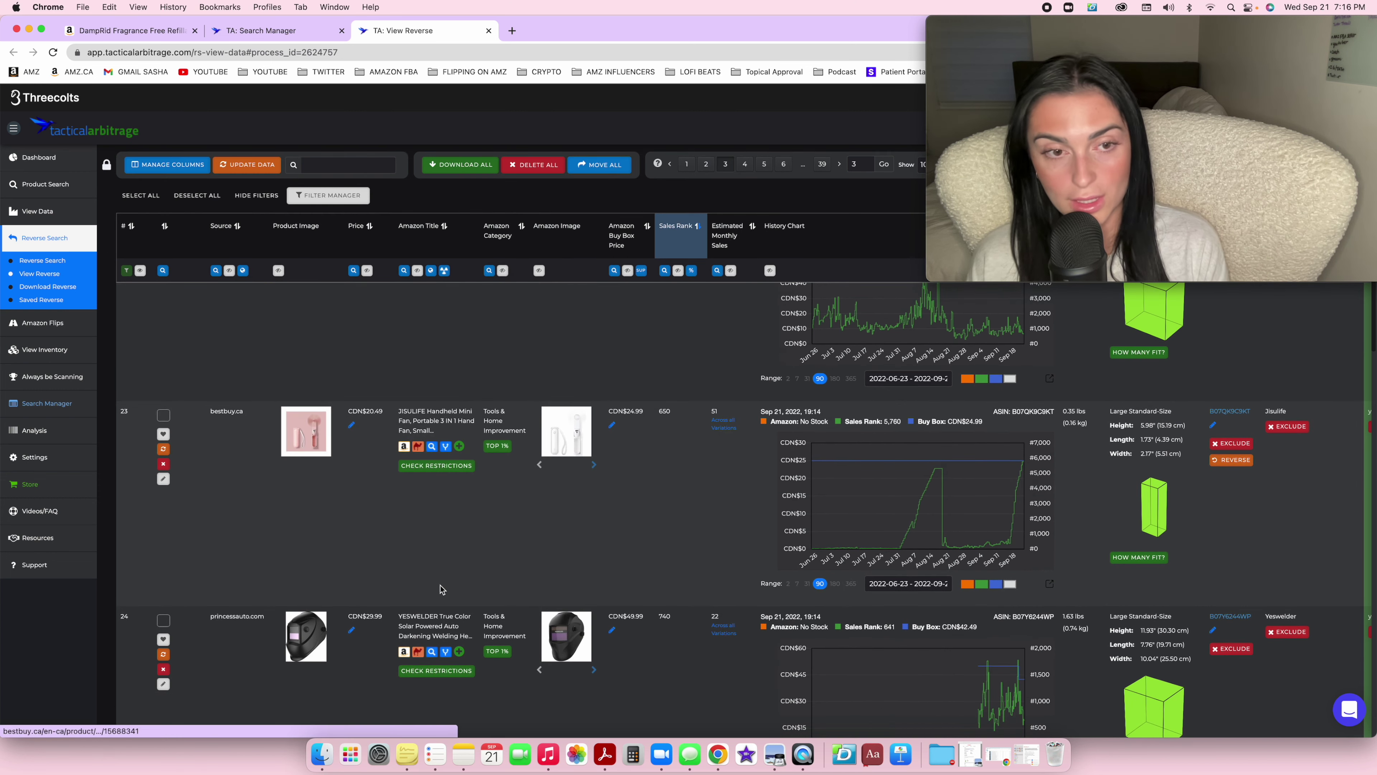
pyautogui.scroll(10, 336, 571)
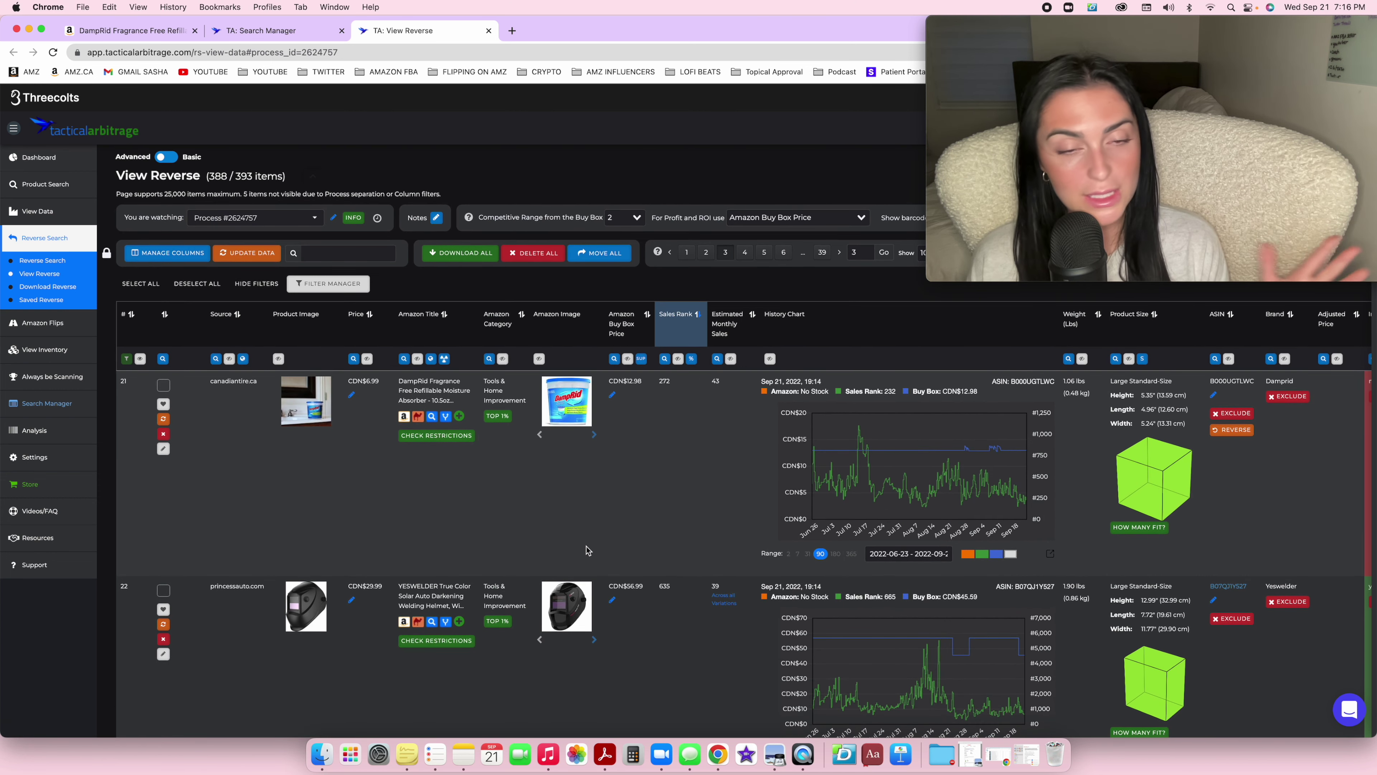